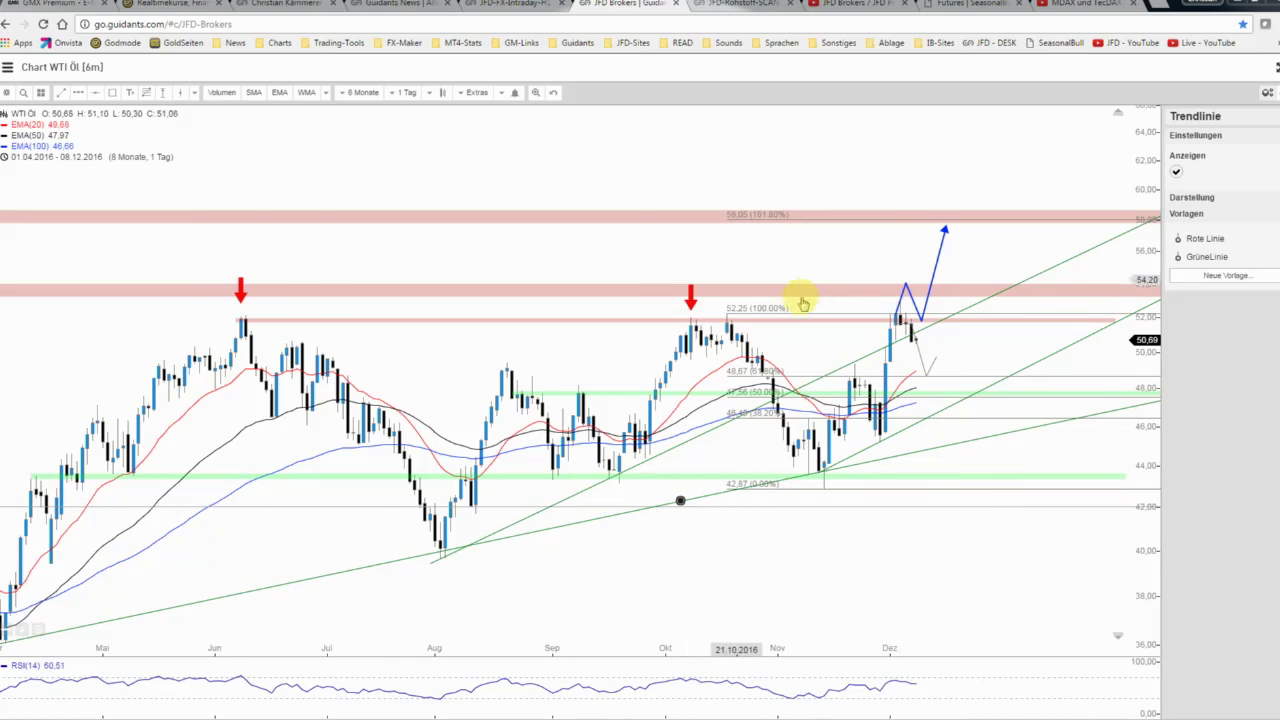
Step: Zoom into the WTI Öl chart from 28.04.2016 and return it to its small dashboard panel
{"action": "left_click", "coordinate": [903, 347]}
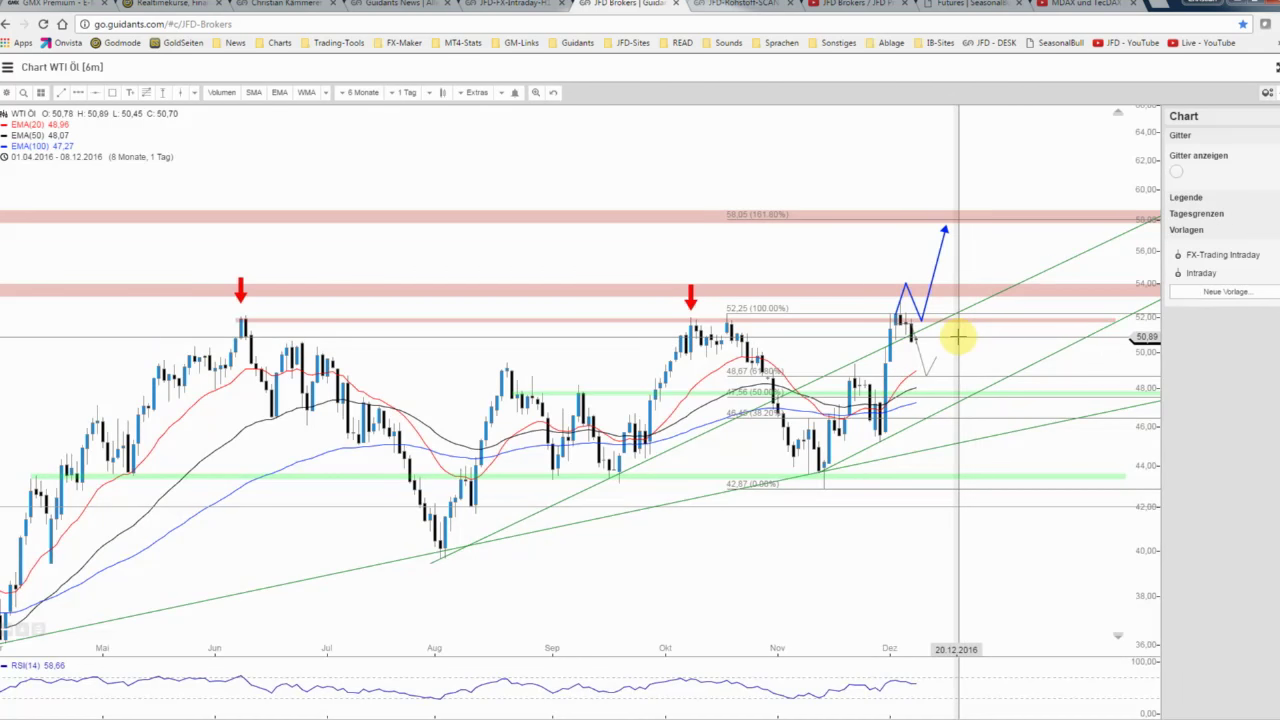
{"action": "scroll", "coordinate": [958, 338], "scroll_direction": "up", "scroll_amount": 1}
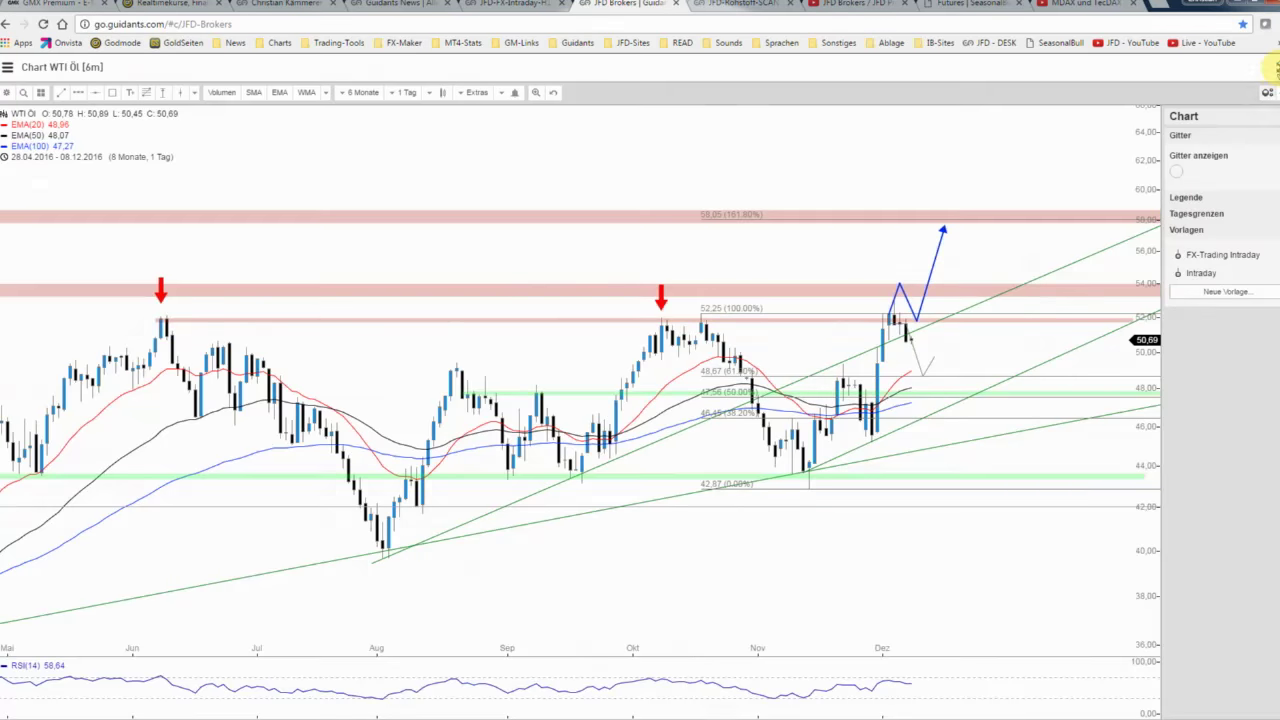
{"action": "left_click", "coordinate": [1276, 67]}
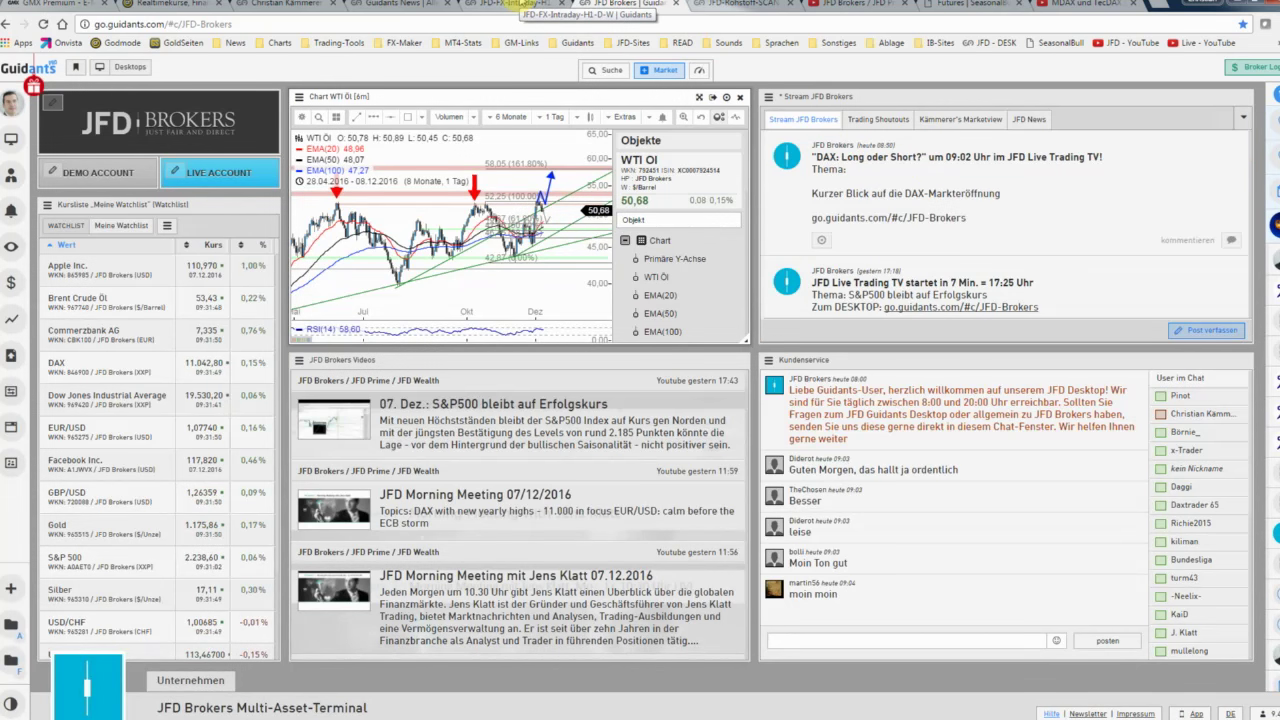
Step: Switch to the FX intraday desktop and back, then maximise the WTI Öl chart
{"action": "left_click", "coordinate": [522, 4]}
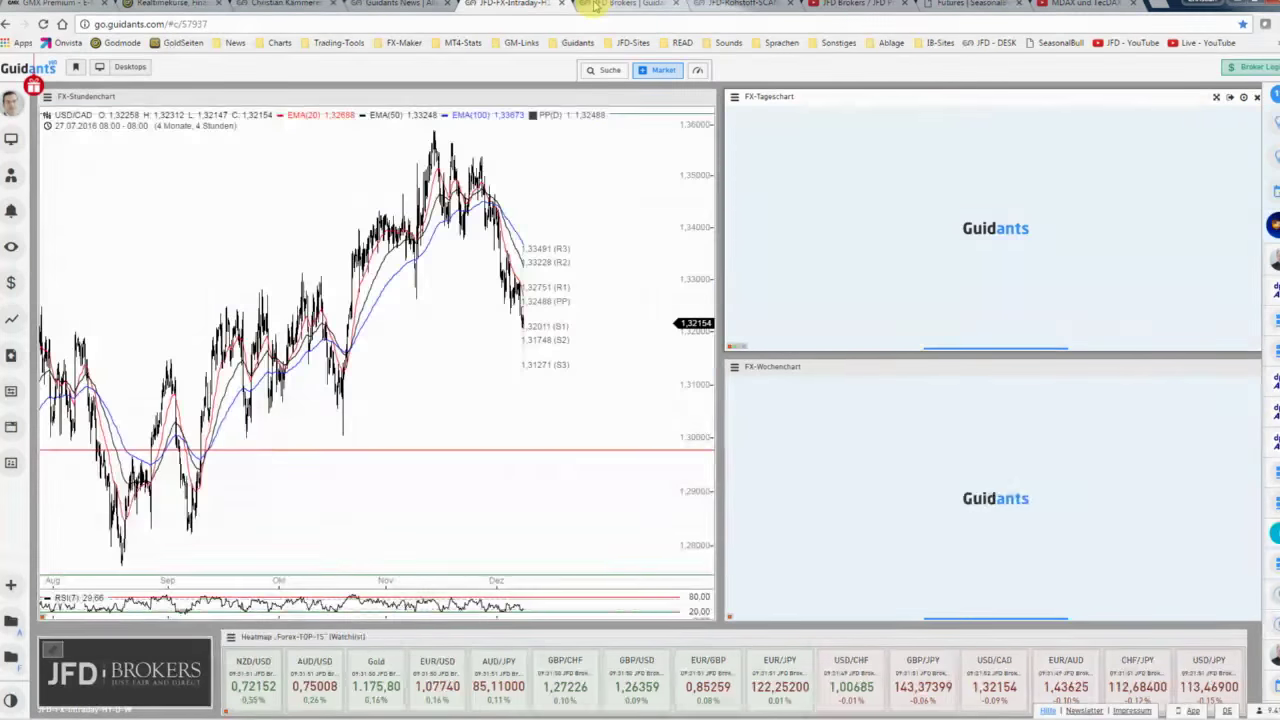
{"action": "left_click", "coordinate": [594, 5]}
{"action": "left_click", "coordinate": [700, 98]}
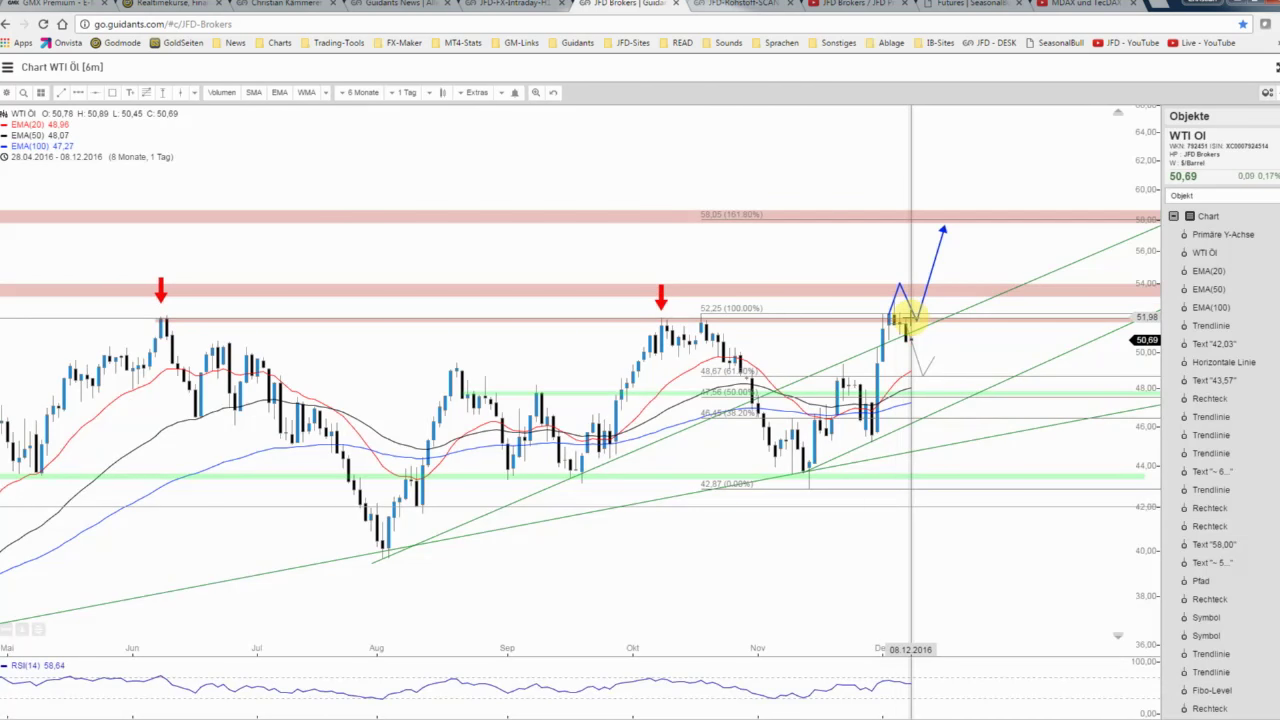
Step: Zoom the WTI chart to 7 months and place the WTI Crude Oil seasonality window over it
{"action": "left_click", "coordinate": [951, 343]}
{"action": "scroll", "coordinate": [951, 343], "scroll_direction": "up", "scroll_amount": 1}
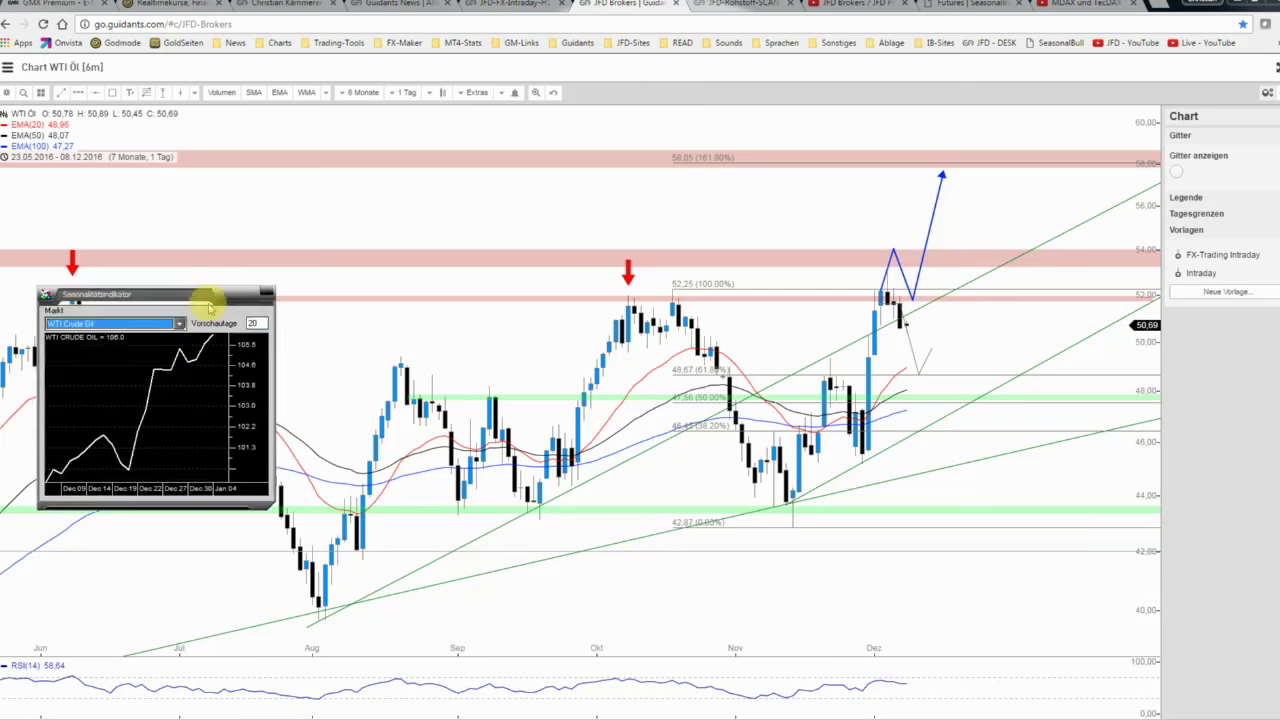
{"action": "left_click_drag", "start_coordinate": [209, 306], "coordinate": [414, 363]}
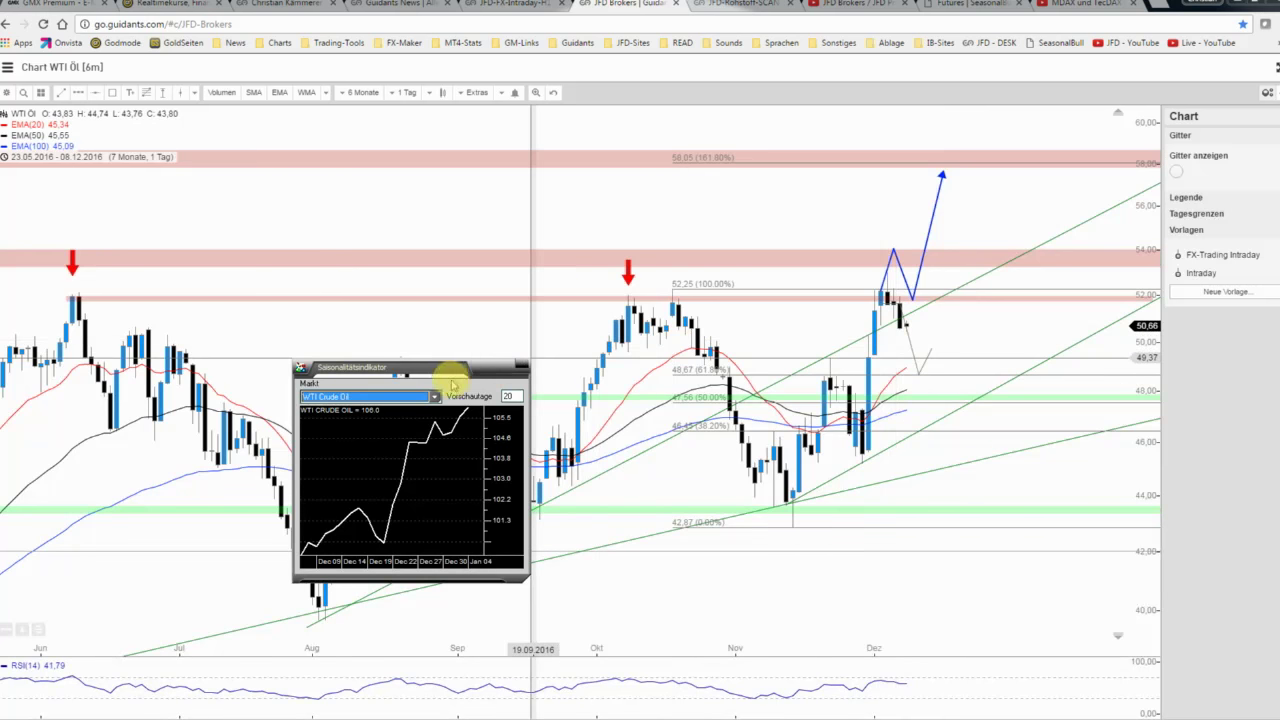
{"action": "left_click_drag", "start_coordinate": [450, 370], "coordinate": [305, 326]}
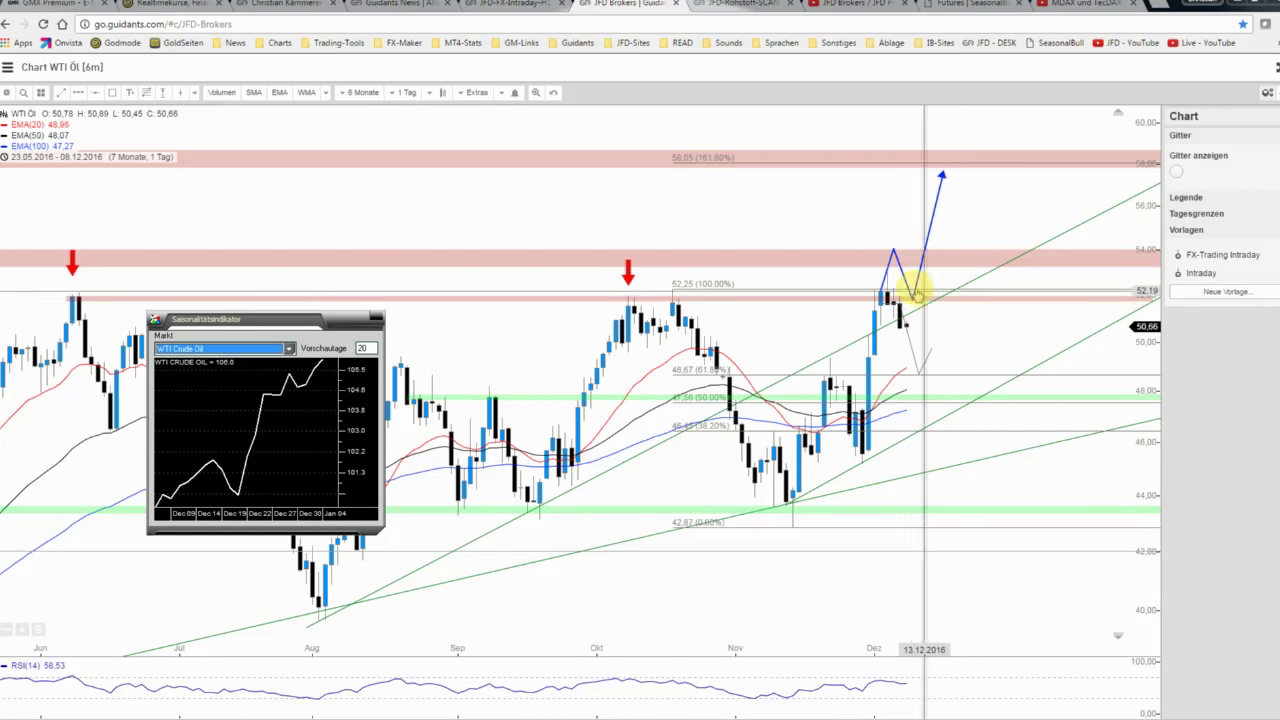
Step: Delete the old blue and grey projection paths from the WTI chart
{"action": "right_click", "coordinate": [904, 281]}
{"action": "left_click", "coordinate": [925, 358]}
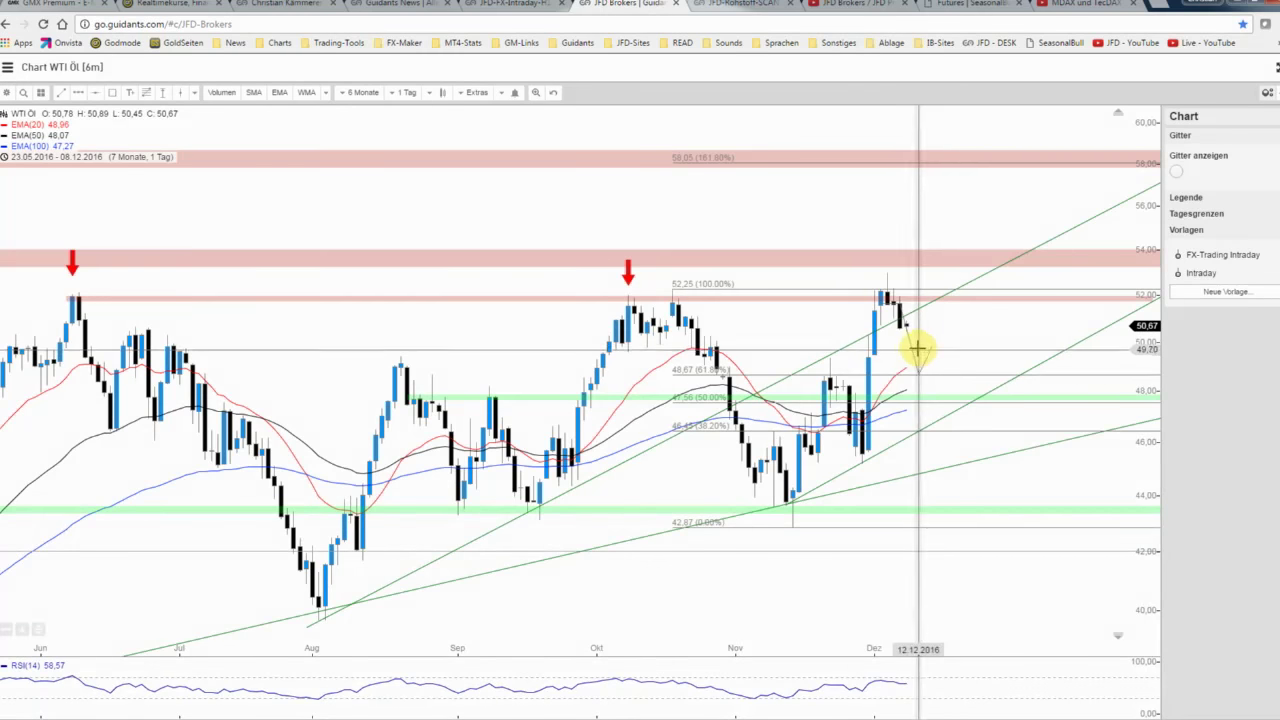
{"action": "right_click", "coordinate": [906, 343]}
{"action": "left_click", "coordinate": [930, 420]}
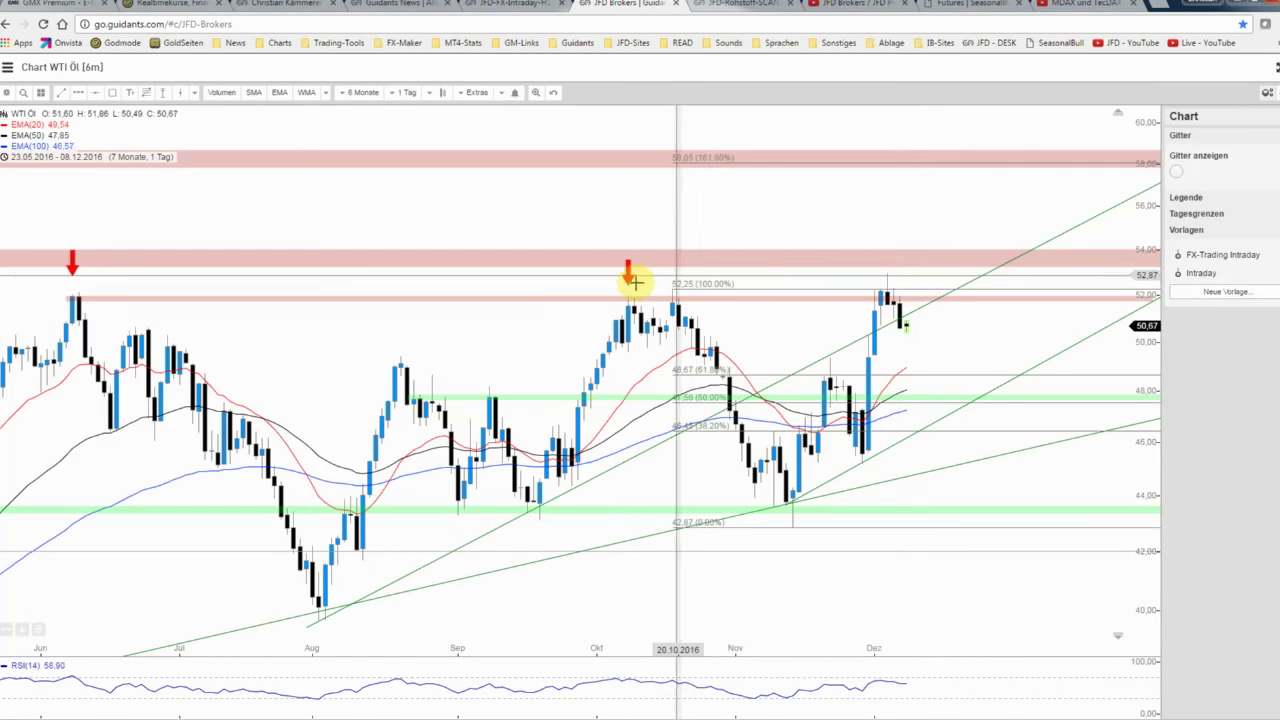
Step: Copy the red arrow and paste it above the December high
{"action": "right_click", "coordinate": [628, 276]}
{"action": "left_click", "coordinate": [647, 313]}
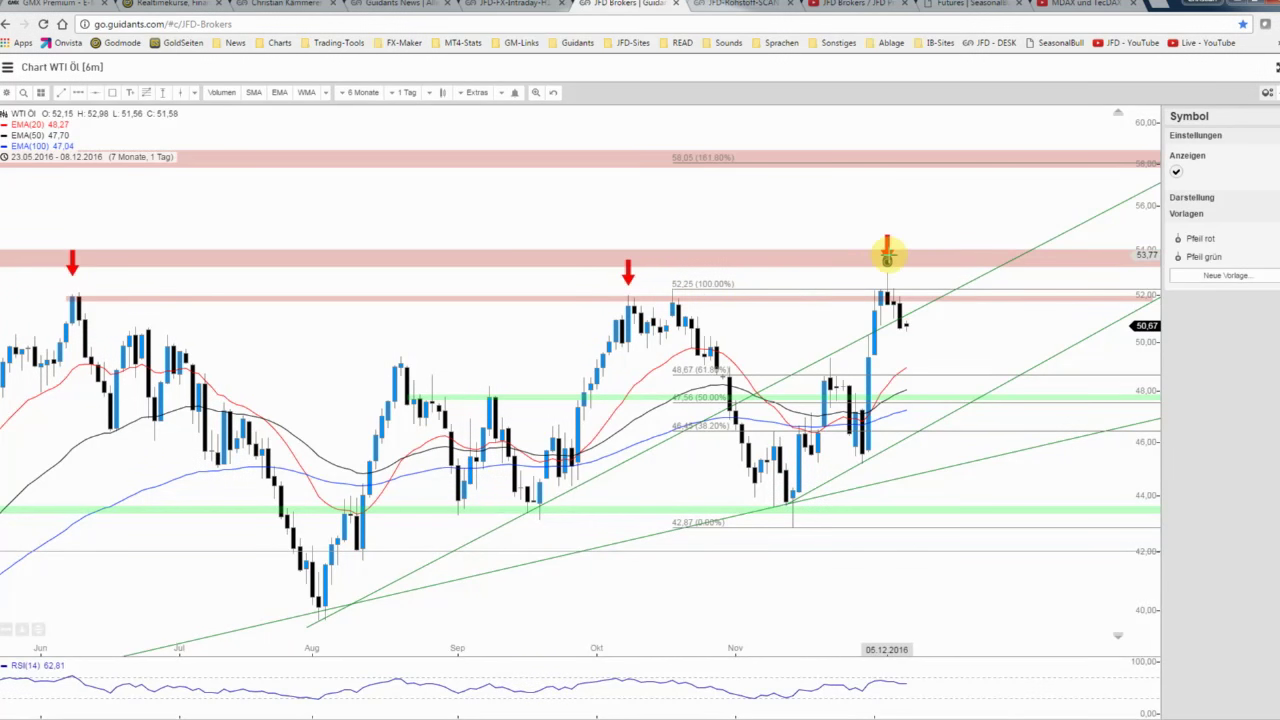
{"action": "left_click", "coordinate": [890, 238]}
Step: Draw a grey path projecting a dip to about 47 followed by a rebound
{"action": "left_click", "coordinate": [80, 93]}
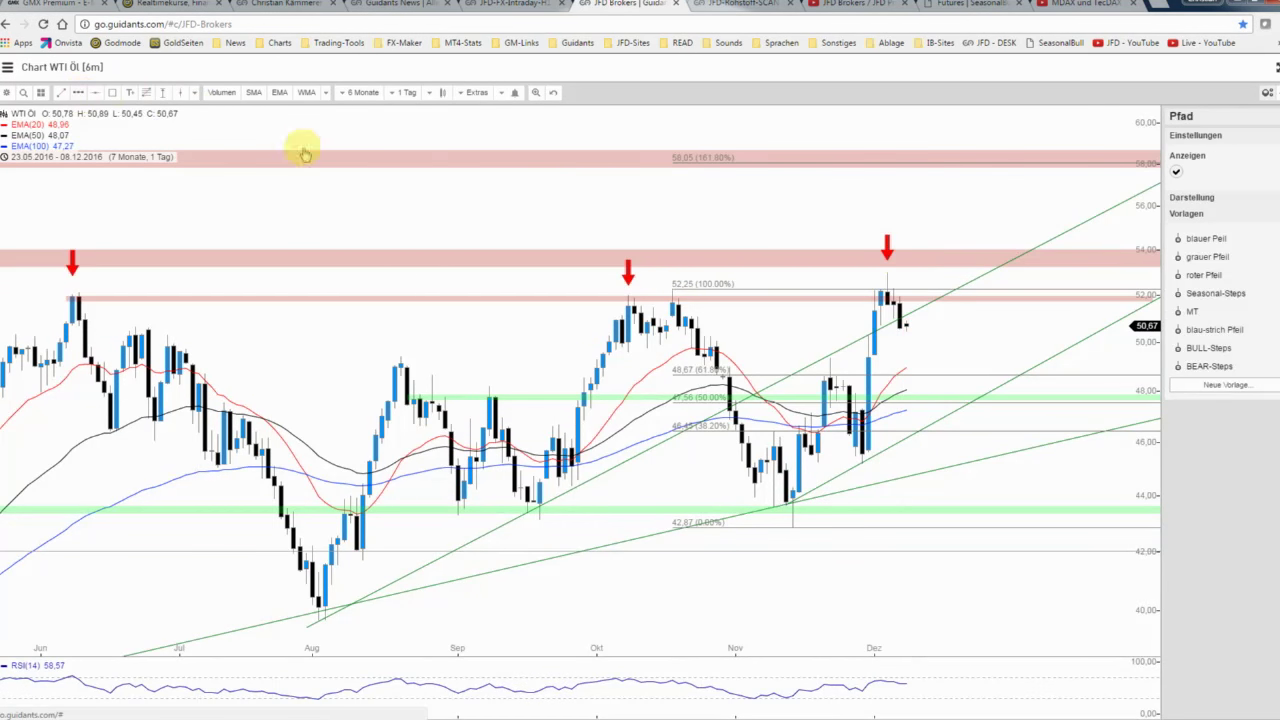
{"action": "left_click", "coordinate": [924, 299]}
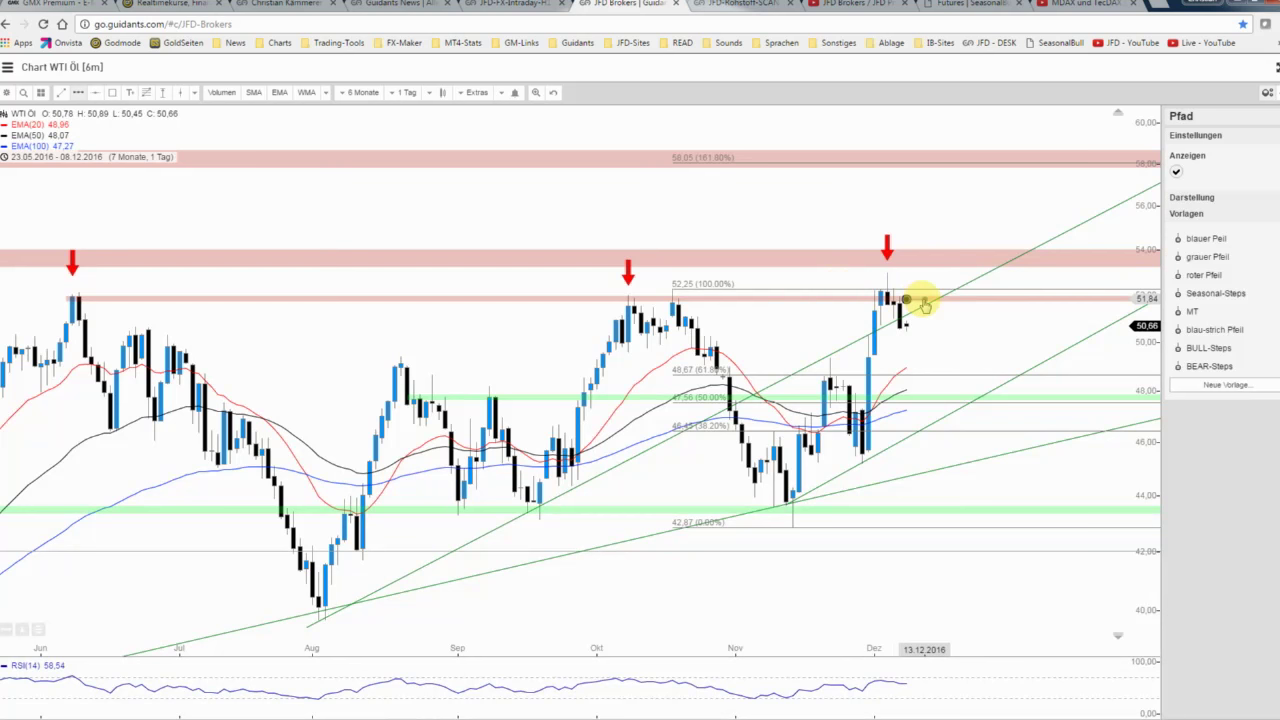
{"action": "left_click", "coordinate": [956, 410]}
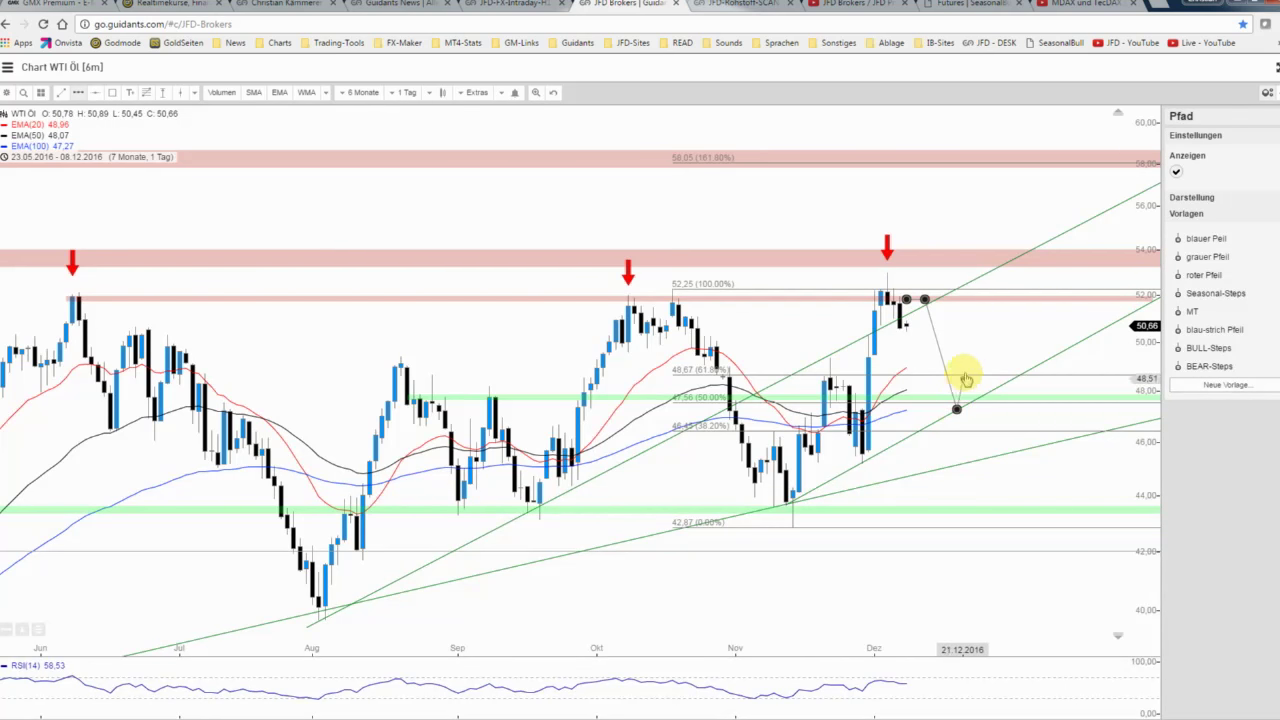
{"action": "double_click", "coordinate": [975, 360]}
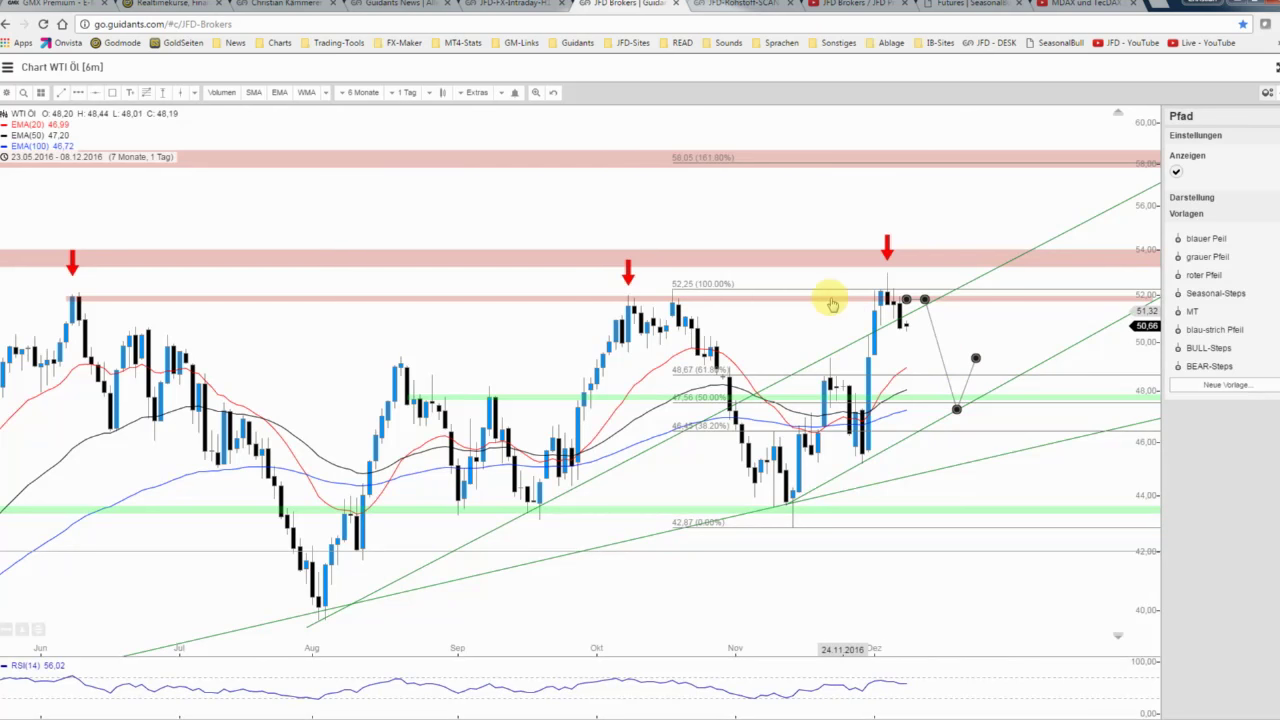
{"action": "left_click", "coordinate": [706, 287]}
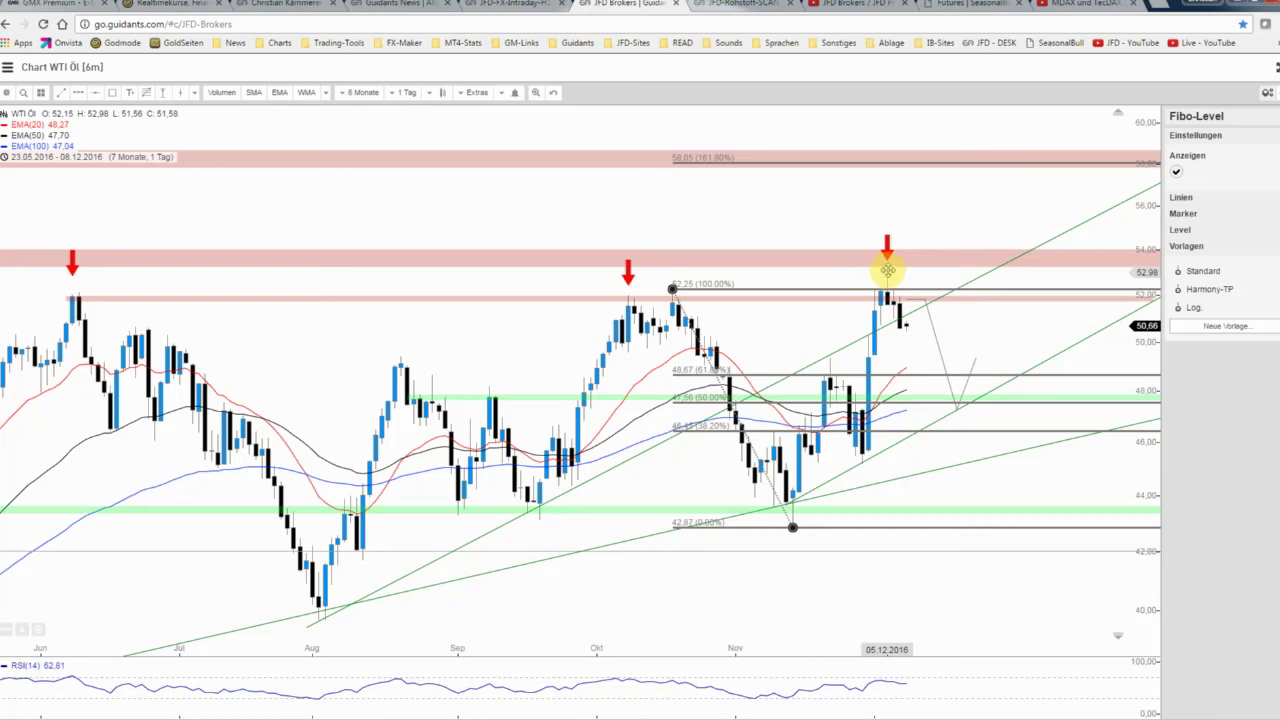
Step: Move the Fibonacci retracement's 100% level to the December high at 52,98
{"action": "left_click_drag", "start_coordinate": [672, 288], "coordinate": [893, 276]}
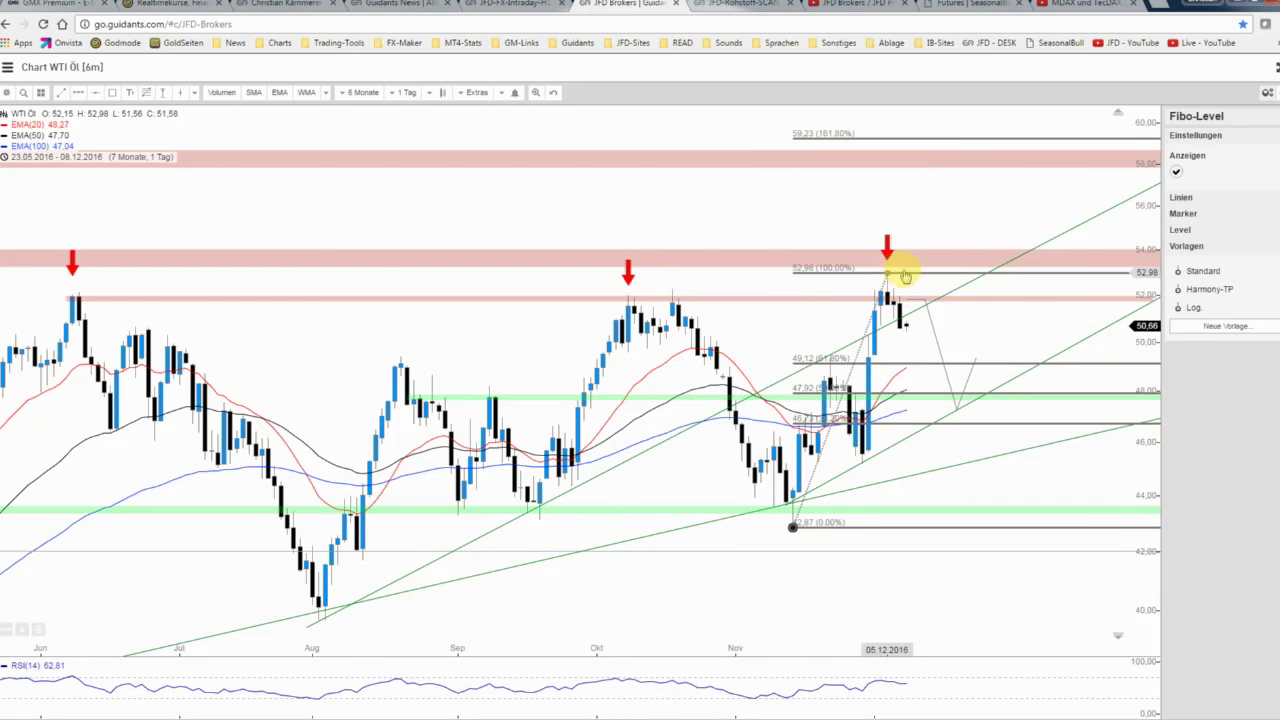
{"action": "left_click_drag", "start_coordinate": [893, 276], "coordinate": [887, 272]}
{"action": "left_click", "coordinate": [801, 287]}
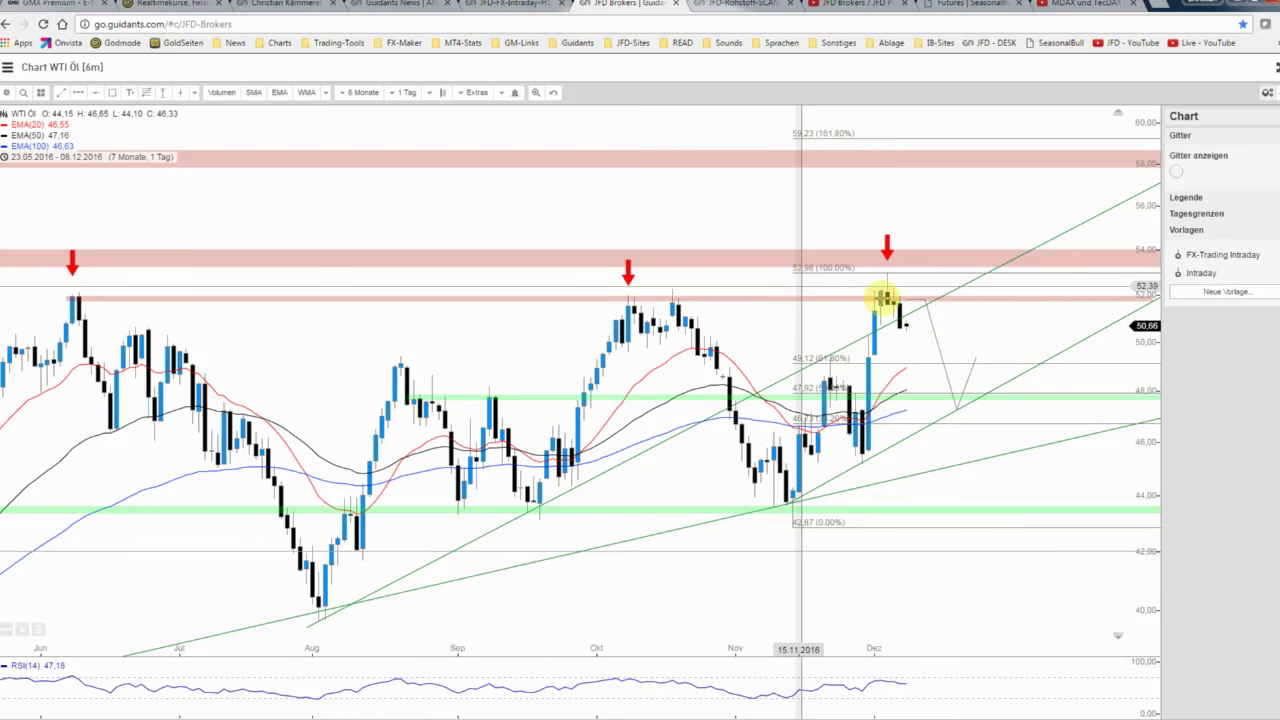
Step: Apply the 'blauer Pfeil' template to the grey dip-and-rebound path
{"action": "left_click", "coordinate": [940, 350]}
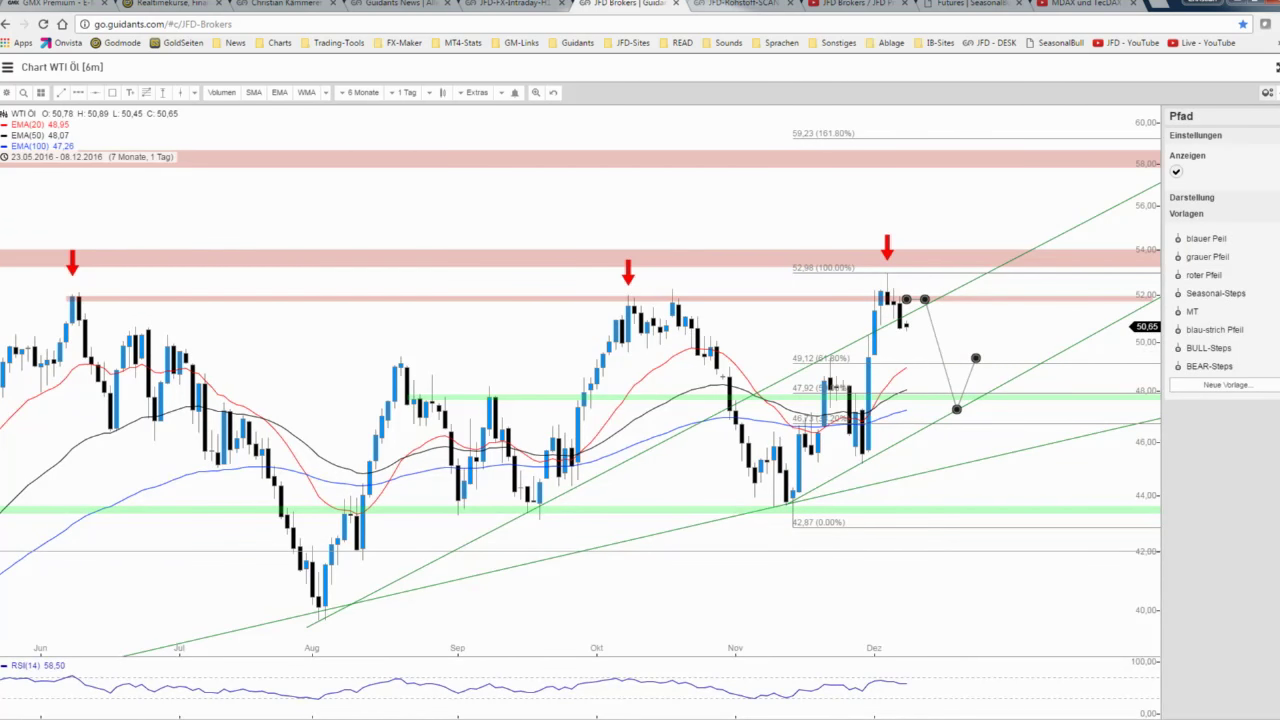
{"action": "left_click", "coordinate": [1234, 238]}
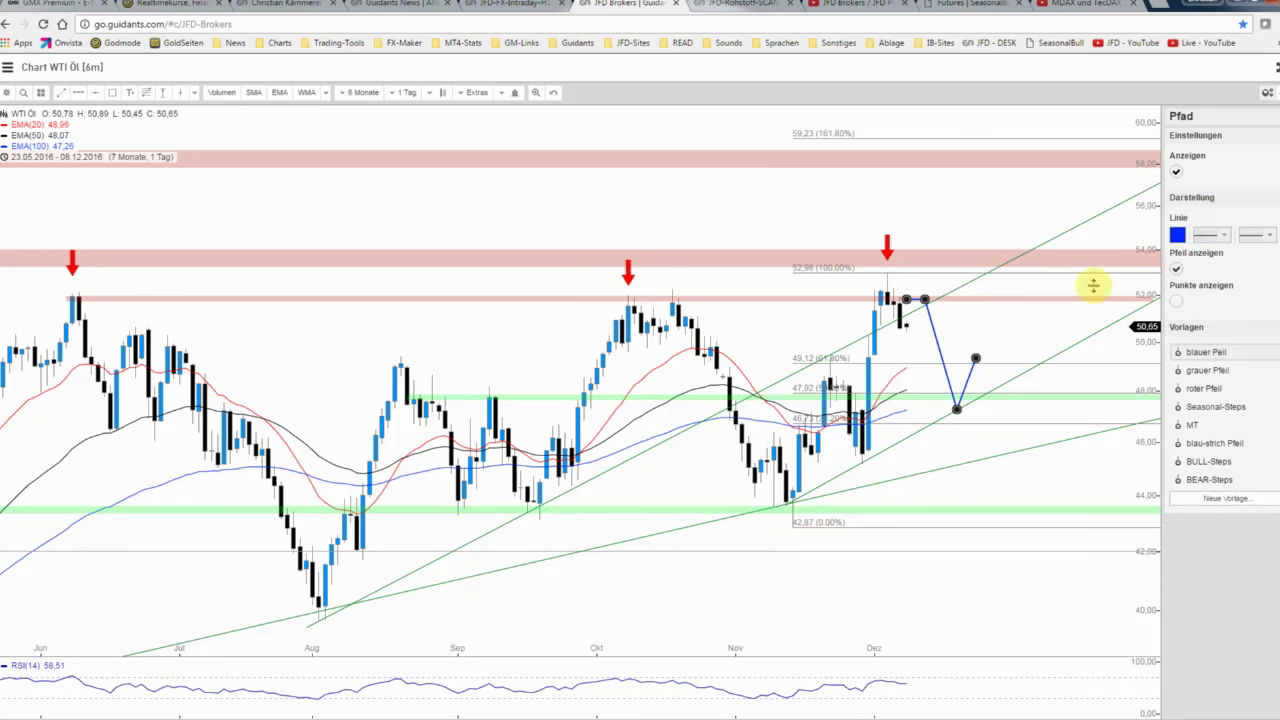
{"action": "left_click", "coordinate": [972, 343]}
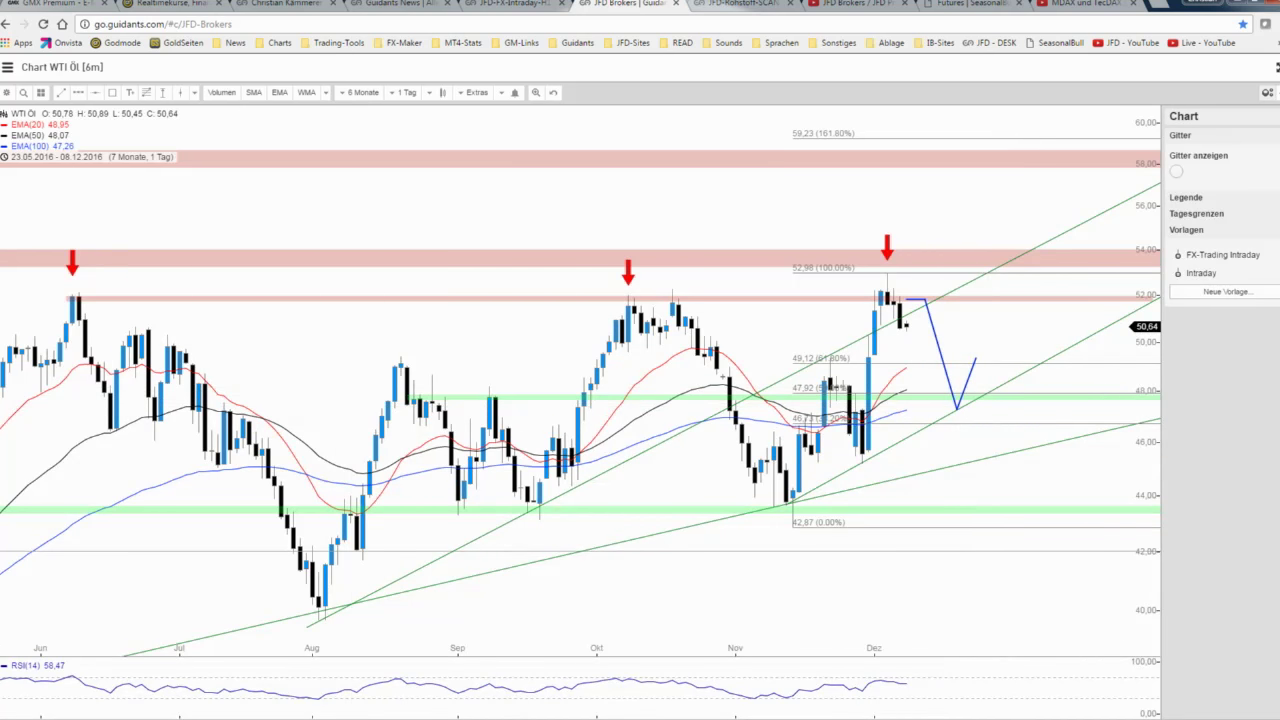
{"action": "left_click", "coordinate": [77, 93]}
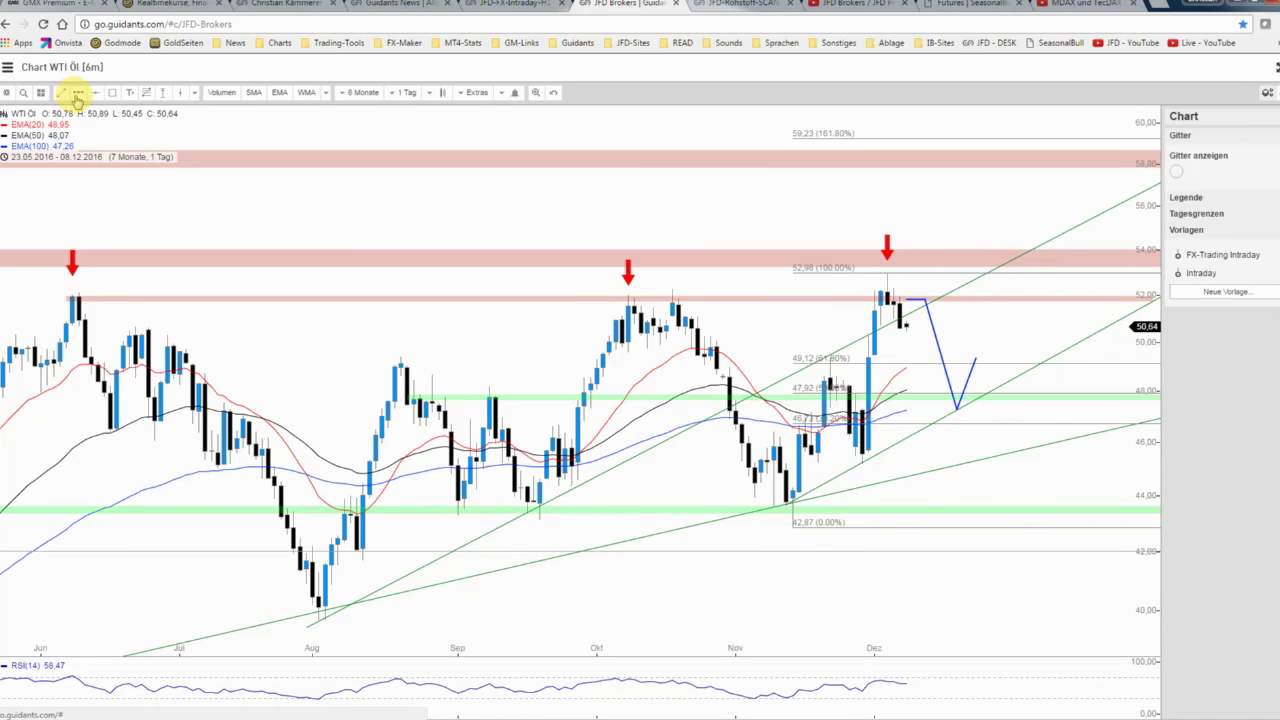
Step: Draw a grey arrow path from the December high: breakout to ~56, retest near 53, climb to 59.23
{"action": "left_click", "coordinate": [906, 289]}
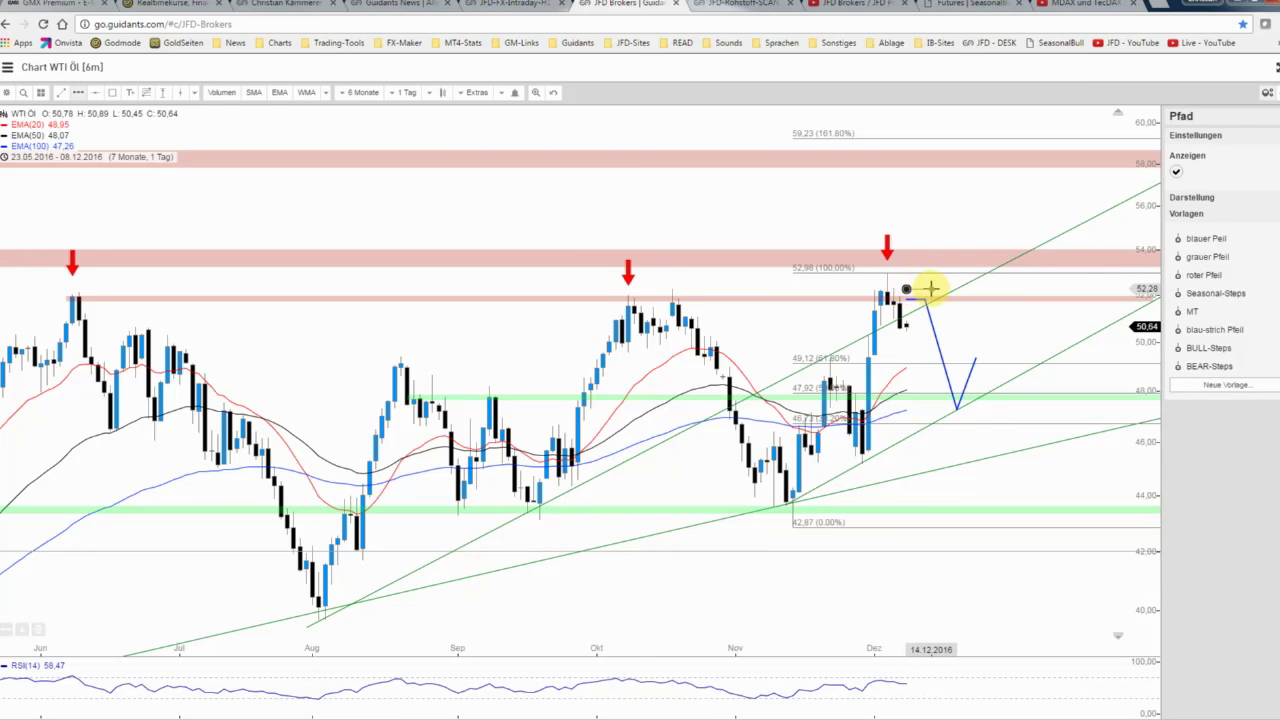
{"action": "left_click", "coordinate": [983, 270]}
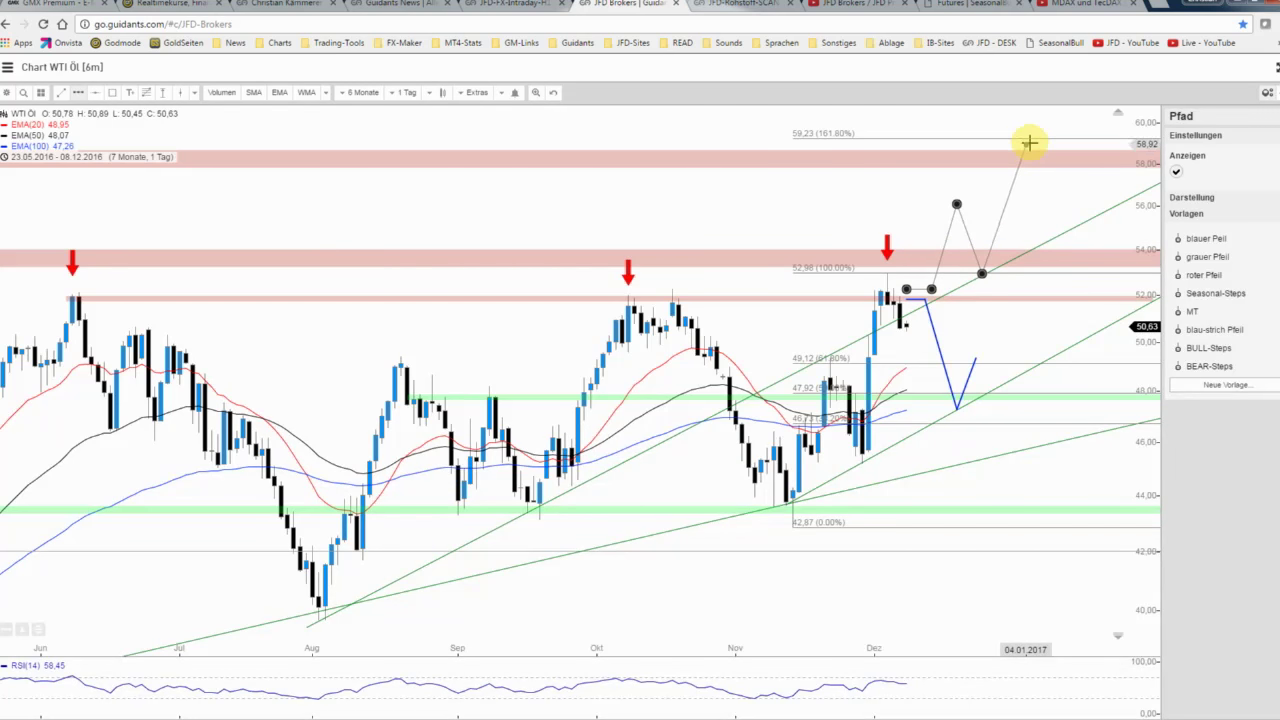
{"action": "double_click", "coordinate": [1030, 142]}
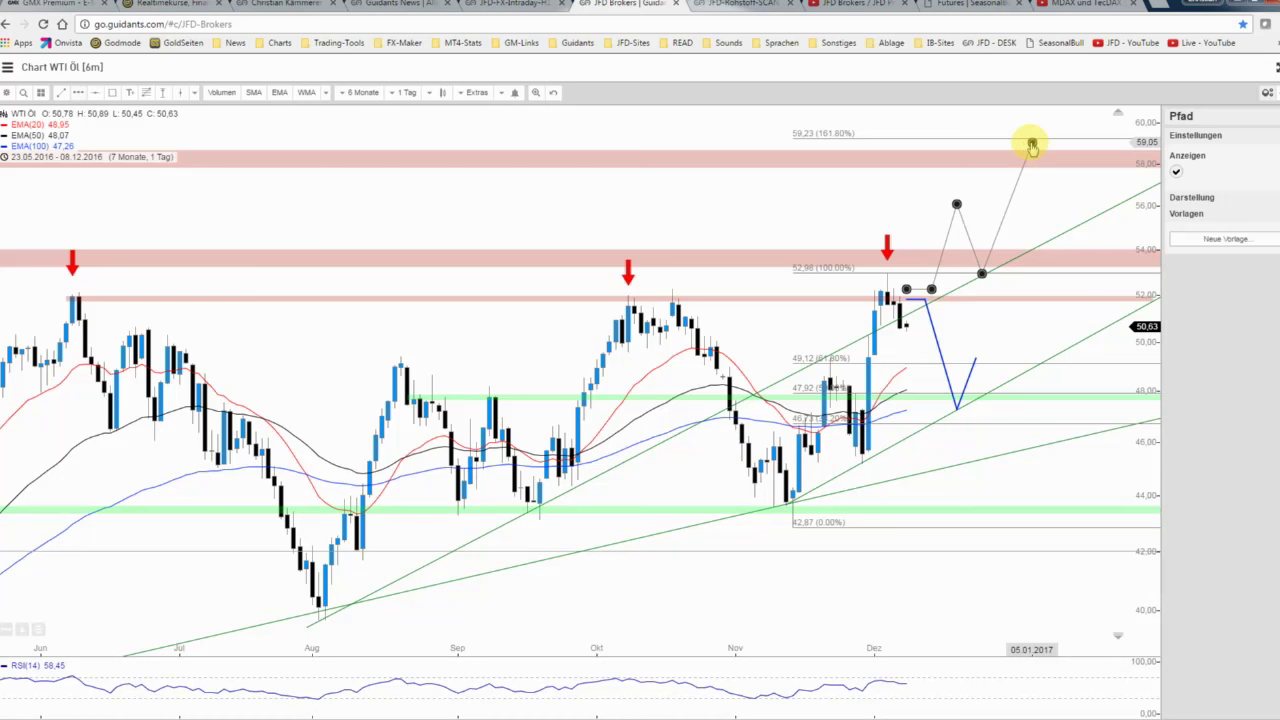
{"action": "left_click", "coordinate": [1055, 200]}
{"action": "left_click", "coordinate": [1002, 221]}
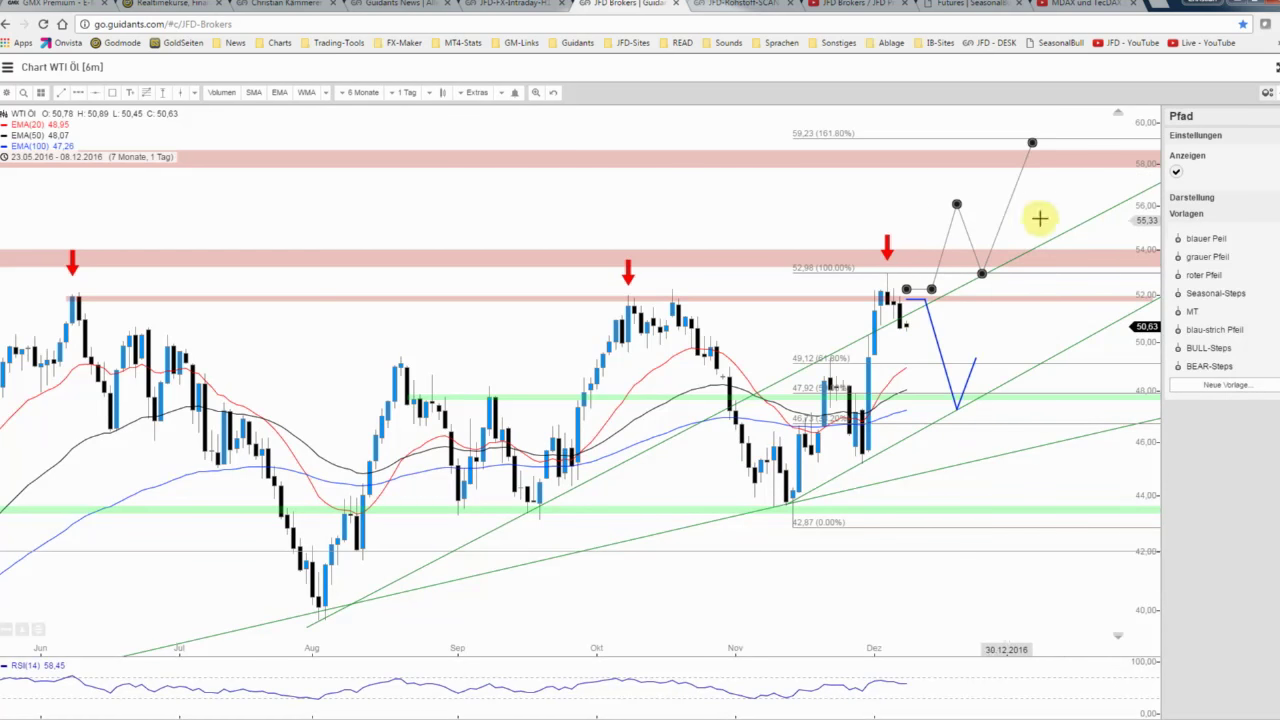
{"action": "left_click", "coordinate": [1062, 198]}
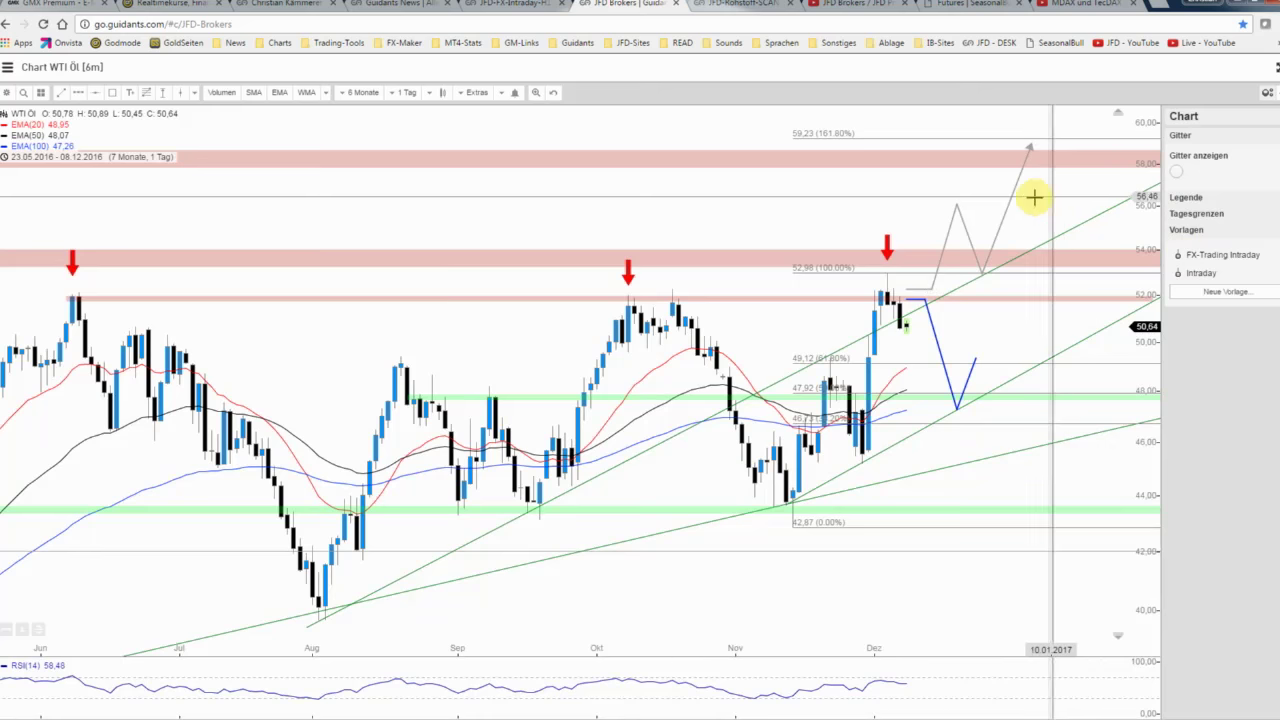
{"action": "scroll", "coordinate": [1034, 197], "scroll_direction": "down", "scroll_amount": 2}
{"action": "scroll", "coordinate": [1034, 197], "scroll_direction": "down", "scroll_amount": 2}
{"action": "scroll", "coordinate": [1033, 198], "scroll_direction": "down", "scroll_amount": 2}
Step: Zoom and pan to the latest candles, then save the chart with its drawings
{"action": "scroll", "coordinate": [1033, 198], "scroll_direction": "down", "scroll_amount": 2}
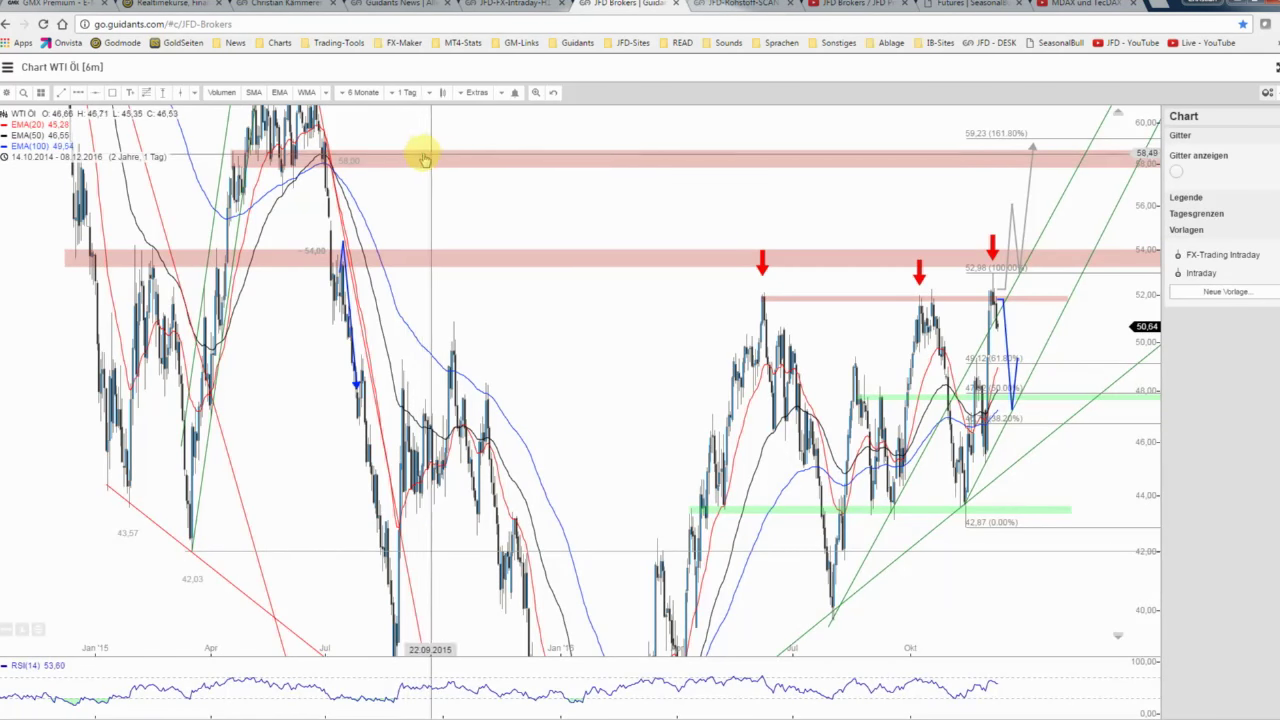
{"action": "scroll", "coordinate": [925, 205], "scroll_direction": "up", "scroll_amount": 2}
{"action": "scroll", "coordinate": [1037, 206], "scroll_direction": "up", "scroll_amount": 1}
{"action": "scroll", "coordinate": [1037, 206], "scroll_direction": "up", "scroll_amount": 1}
{"action": "scroll", "coordinate": [1029, 206], "scroll_direction": "up", "scroll_amount": 1}
{"action": "left_click_drag", "start_coordinate": [1029, 206], "coordinate": [731, 200]}
{"action": "scroll", "coordinate": [709, 200], "scroll_direction": "up", "scroll_amount": 1}
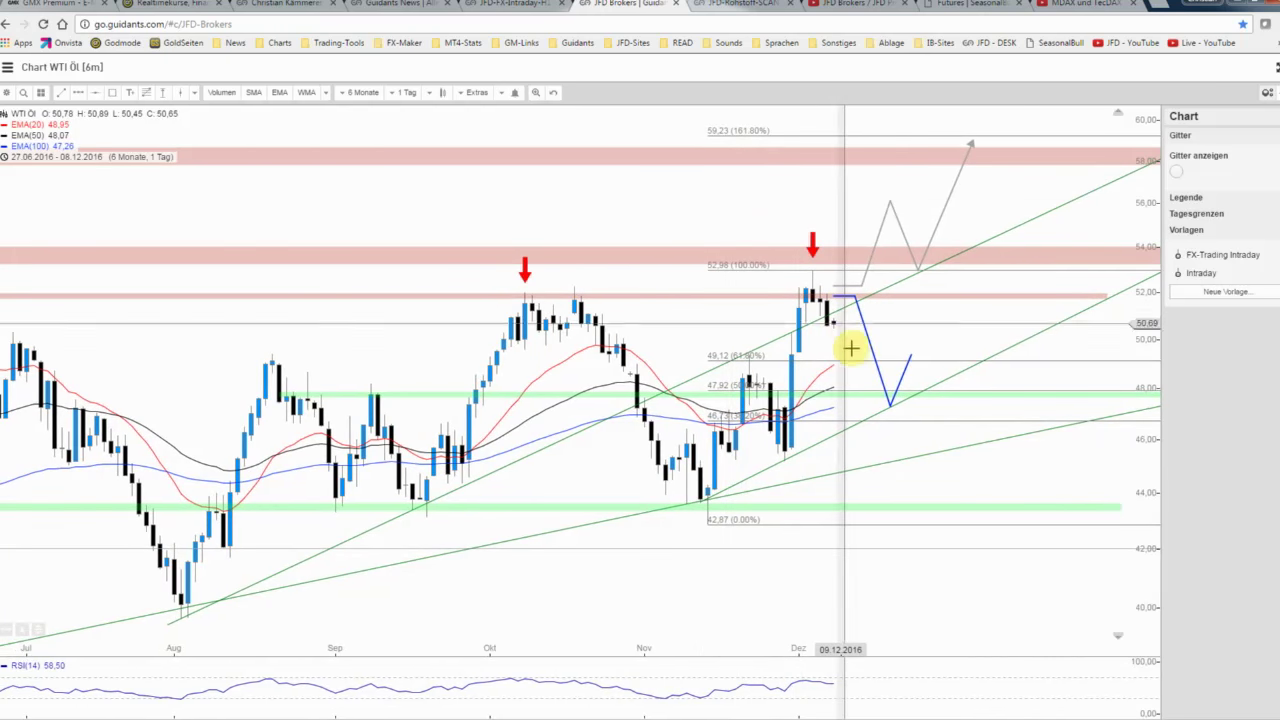
{"action": "left_click", "coordinate": [8, 92]}
{"action": "left_click", "coordinate": [17, 130]}
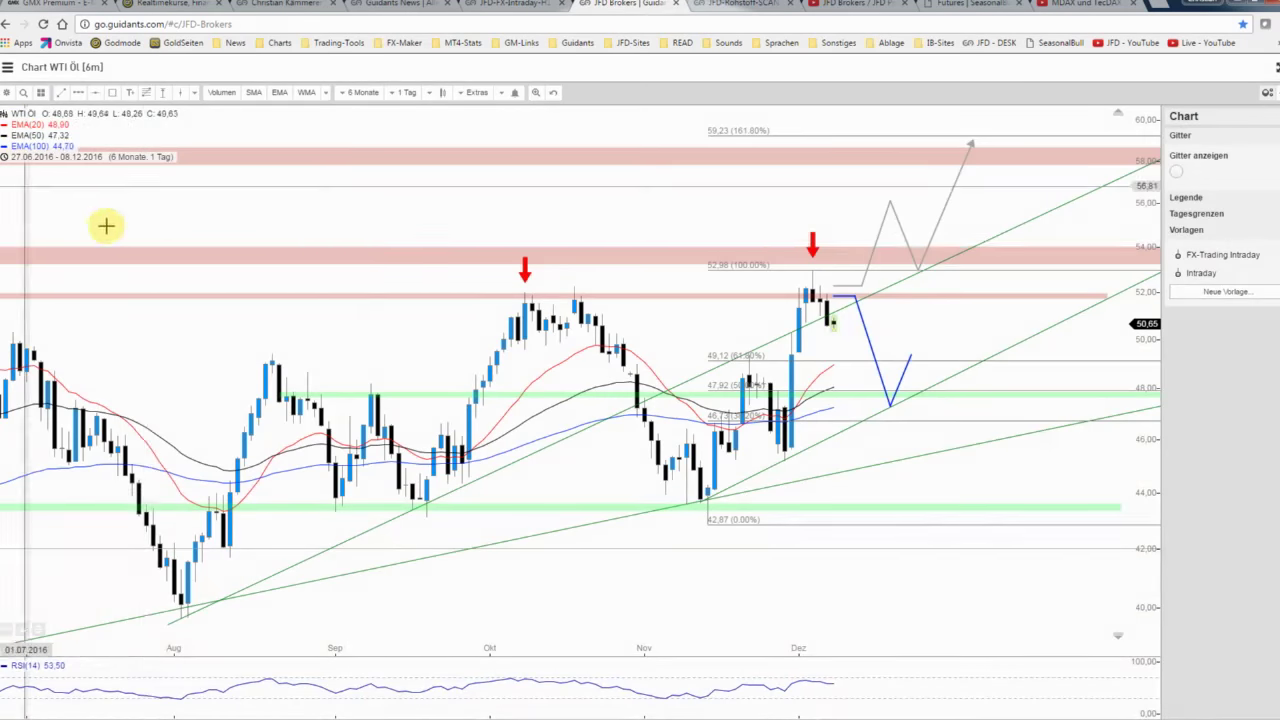
Step: Pan the chart so it spans 17.06.2016 to 08.12.2016
{"action": "left_click_drag", "start_coordinate": [740, 295], "coordinate": [777, 297]}
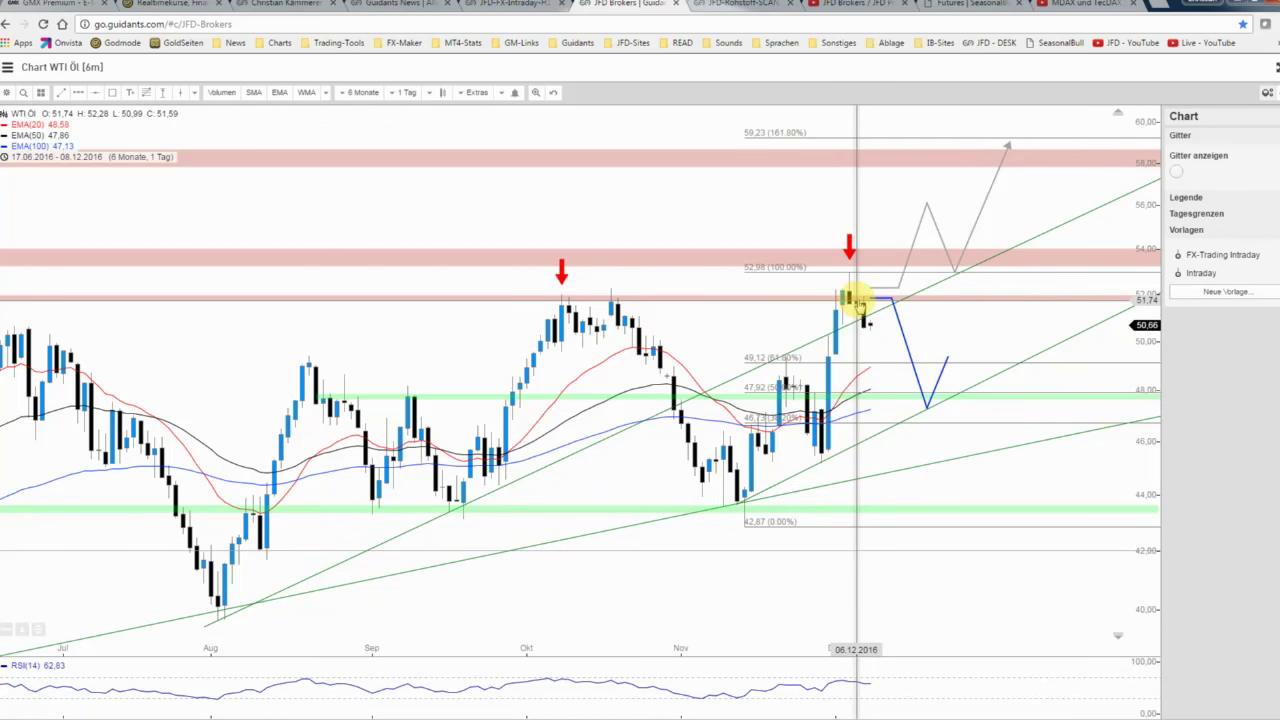
{"action": "left_click", "coordinate": [6, 94]}
{"action": "left_click", "coordinate": [40, 130]}
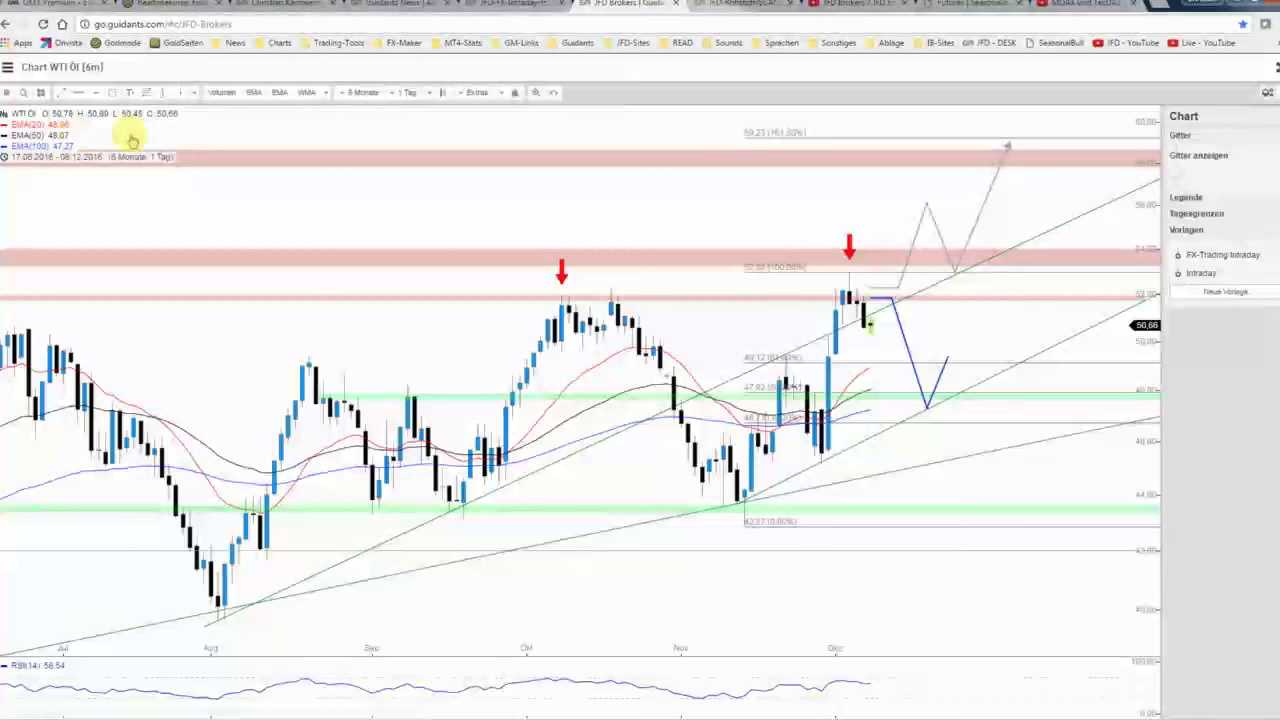
{"action": "left_click", "coordinate": [509, 5]}
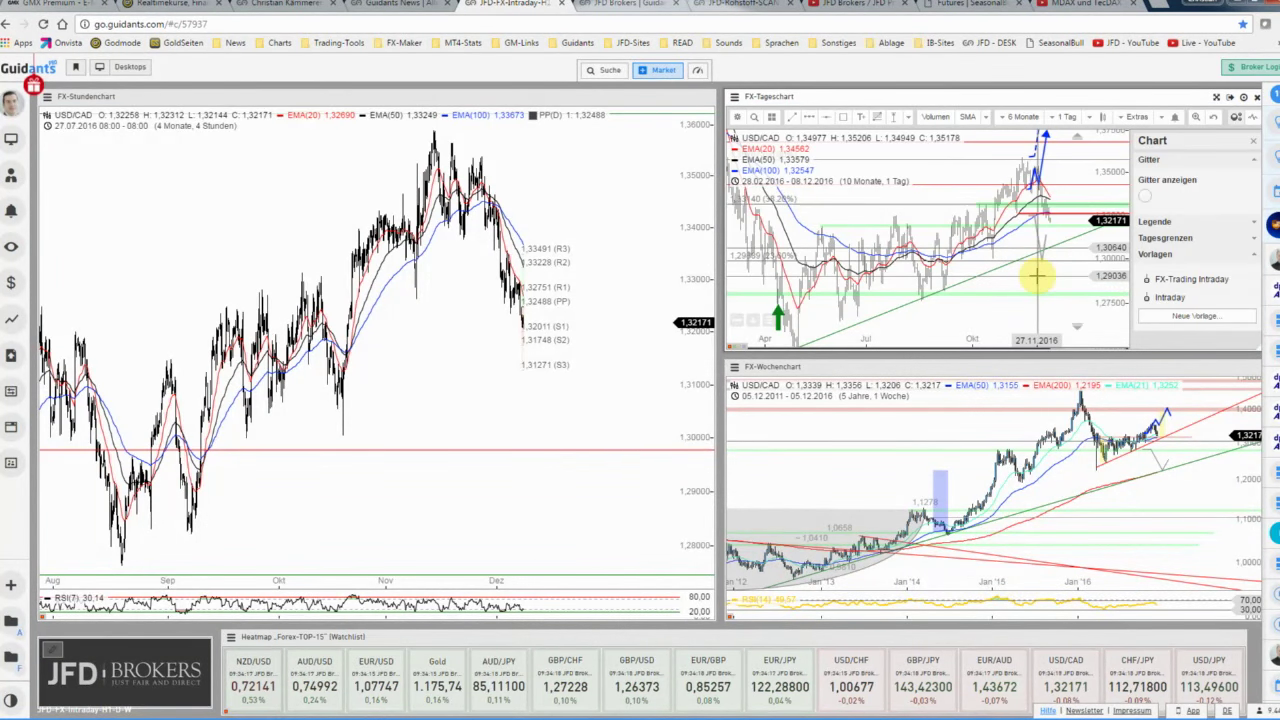
Step: Maximise the USD/CAD weekly chart and zoom out to show 31.05.2010 to 05.12.2016
{"action": "left_click", "coordinate": [1215, 371]}
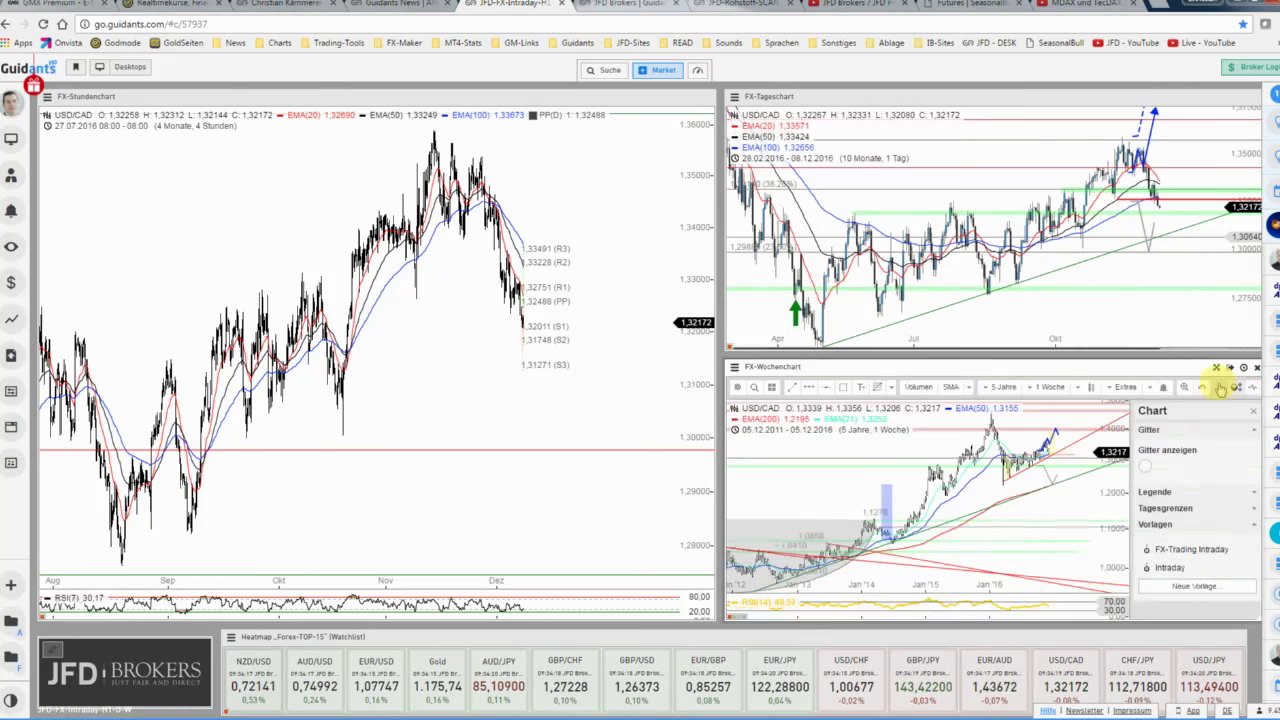
{"action": "left_click", "coordinate": [1217, 369]}
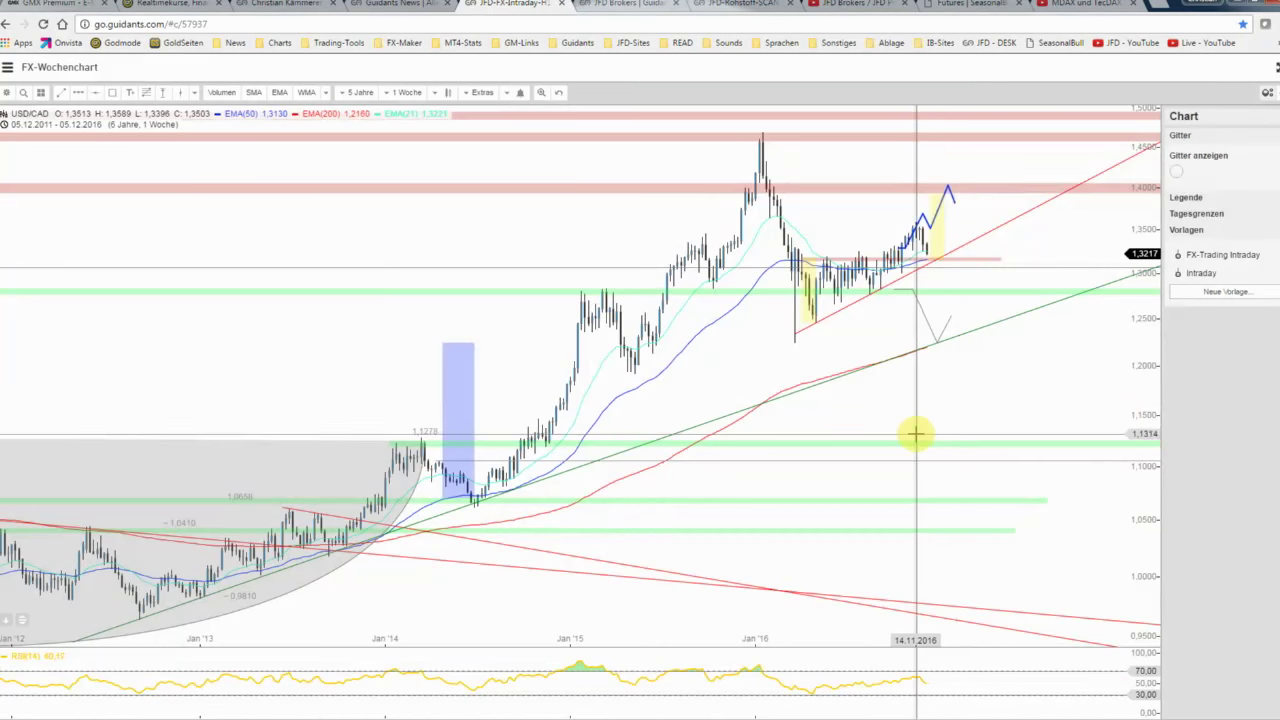
{"action": "scroll", "coordinate": [916, 433], "scroll_direction": "down", "scroll_amount": 1}
{"action": "scroll", "coordinate": [916, 433], "scroll_direction": "down", "scroll_amount": 1}
{"action": "scroll", "coordinate": [916, 433], "scroll_direction": "down", "scroll_amount": 1}
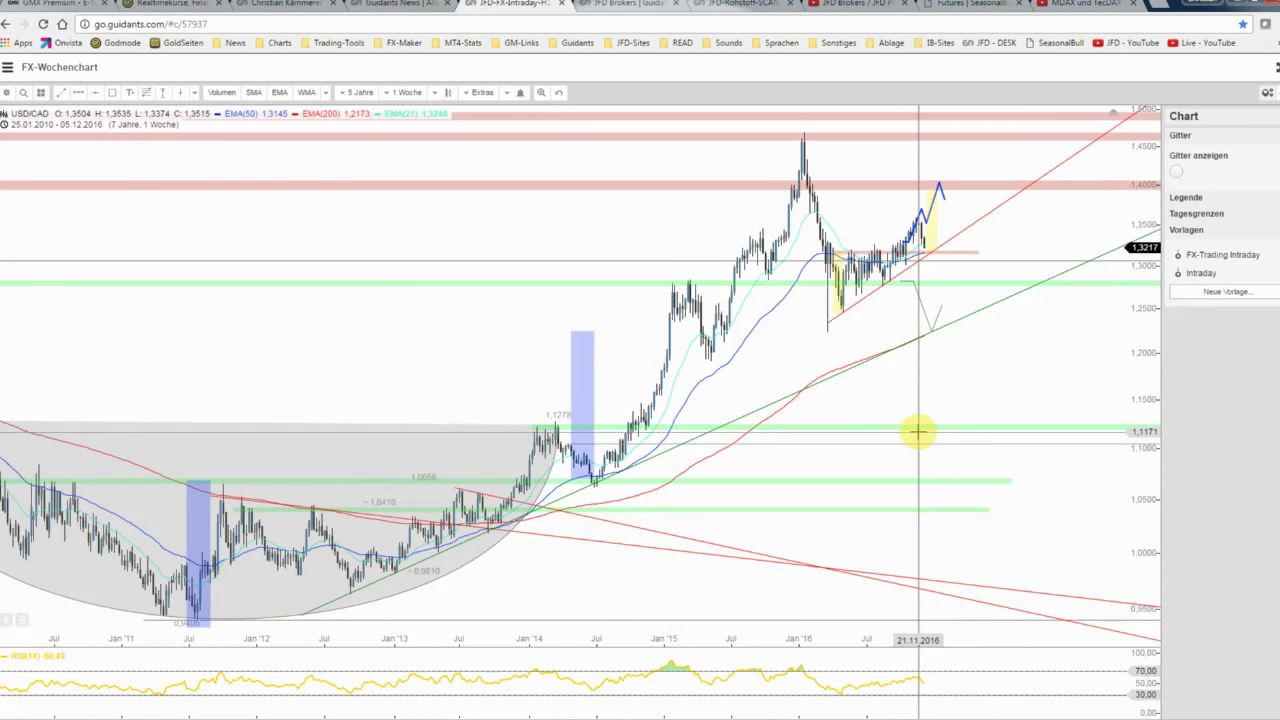
{"action": "scroll", "coordinate": [917, 432], "scroll_direction": "down", "scroll_amount": 1}
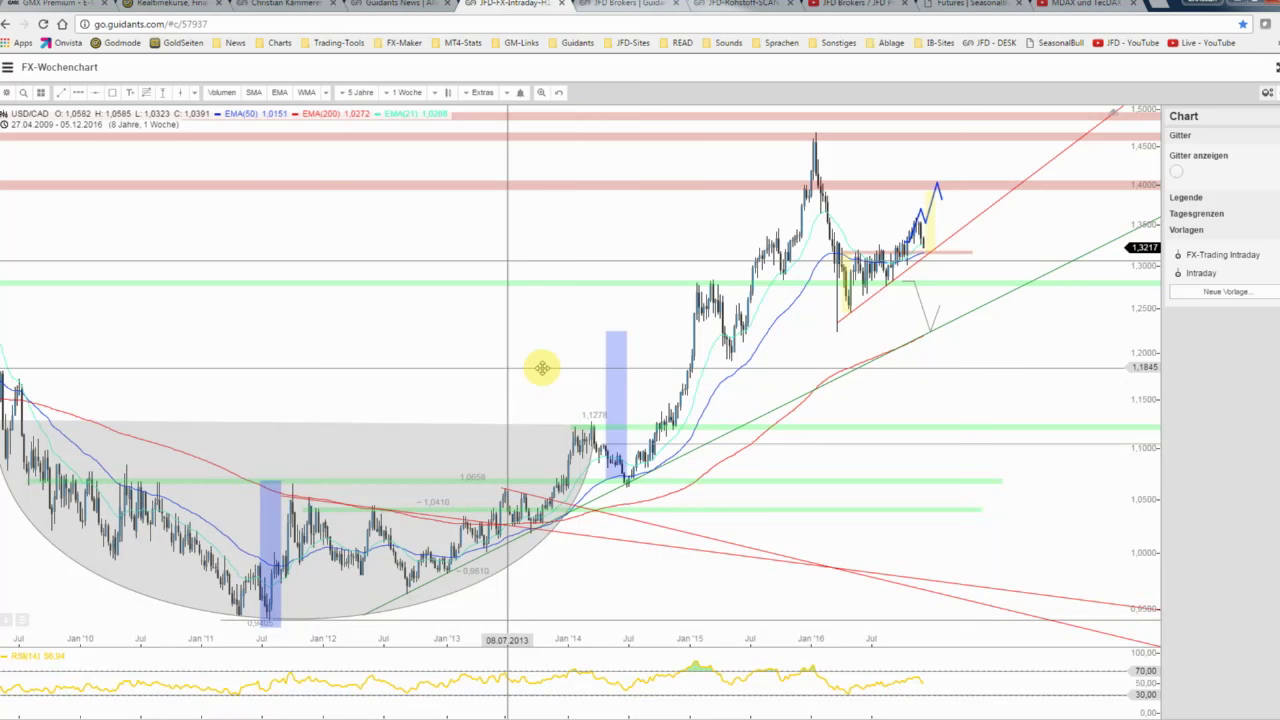
{"action": "left_click_drag", "start_coordinate": [506, 369], "coordinate": [566, 367]}
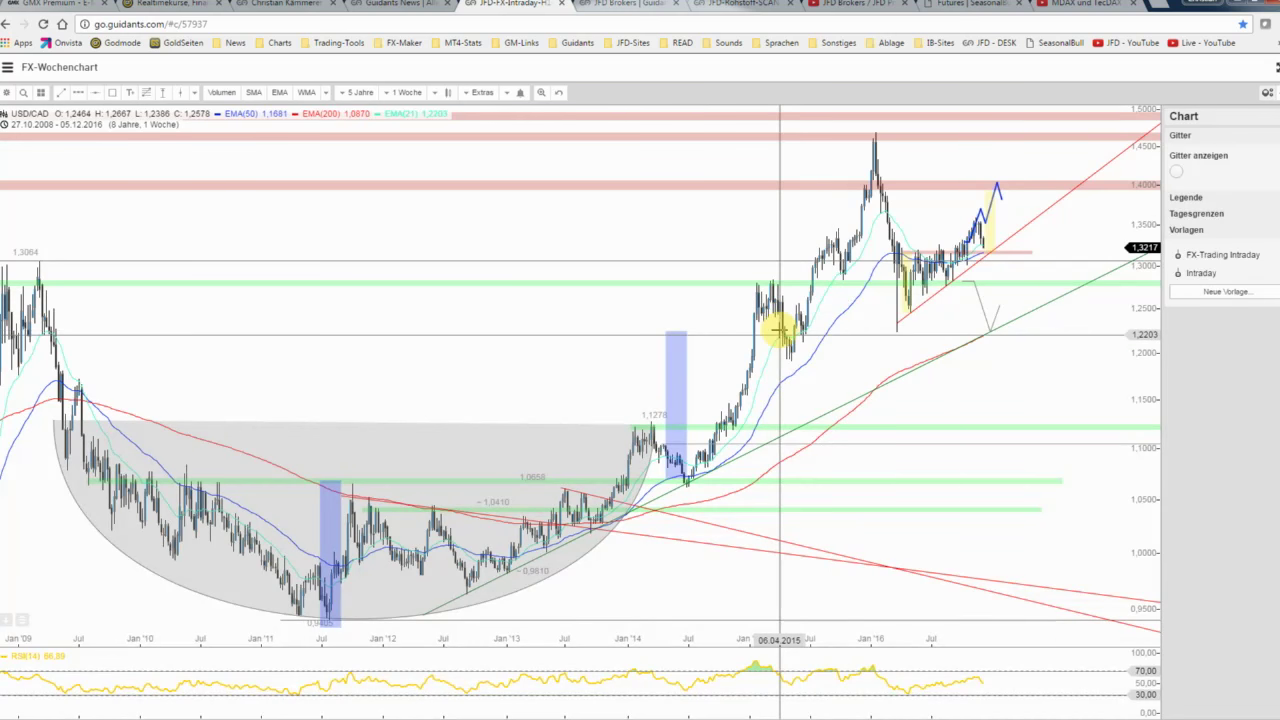
{"action": "left_click_drag", "start_coordinate": [694, 308], "coordinate": [500, 306]}
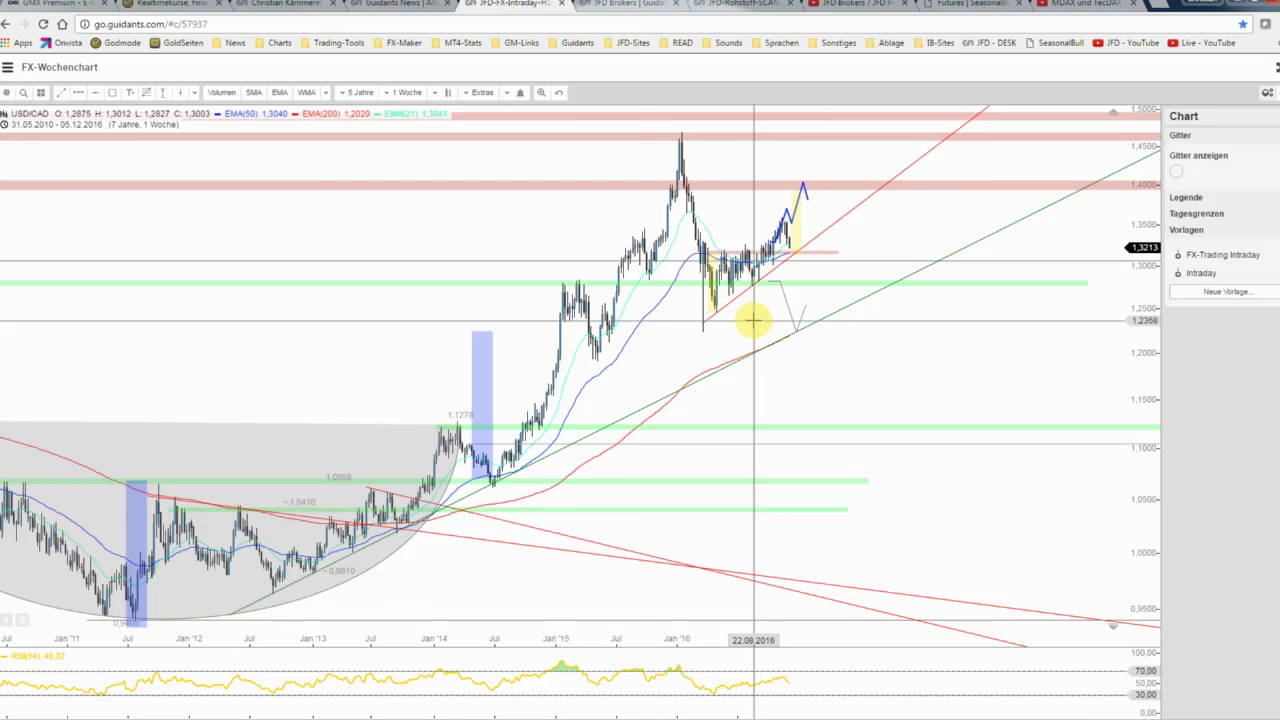
Step: Zoom the USD/CAD weekly chart to 13.04.2015–05.12.2016 and delete both projection paths
{"action": "scroll", "coordinate": [750, 316], "scroll_direction": "down", "scroll_amount": 2}
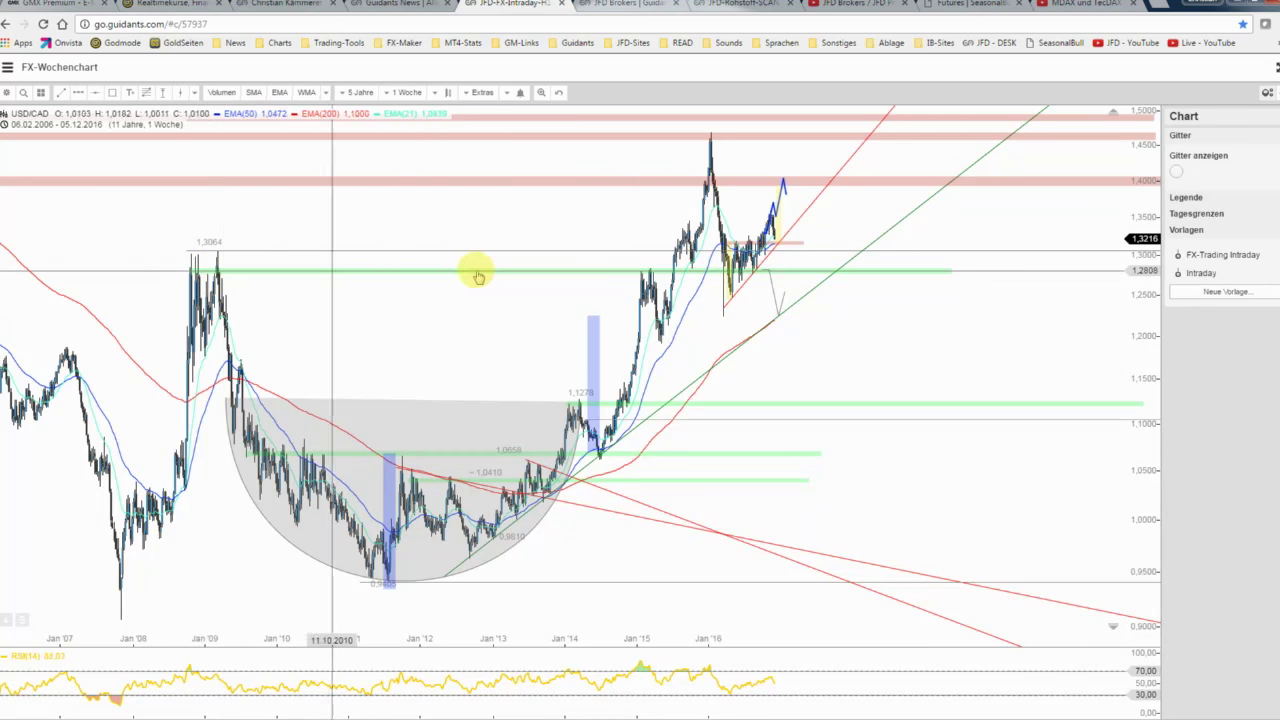
{"action": "scroll", "coordinate": [594, 262], "scroll_direction": "up", "scroll_amount": 2}
{"action": "scroll", "coordinate": [408, 271], "scroll_direction": "up", "scroll_amount": 2}
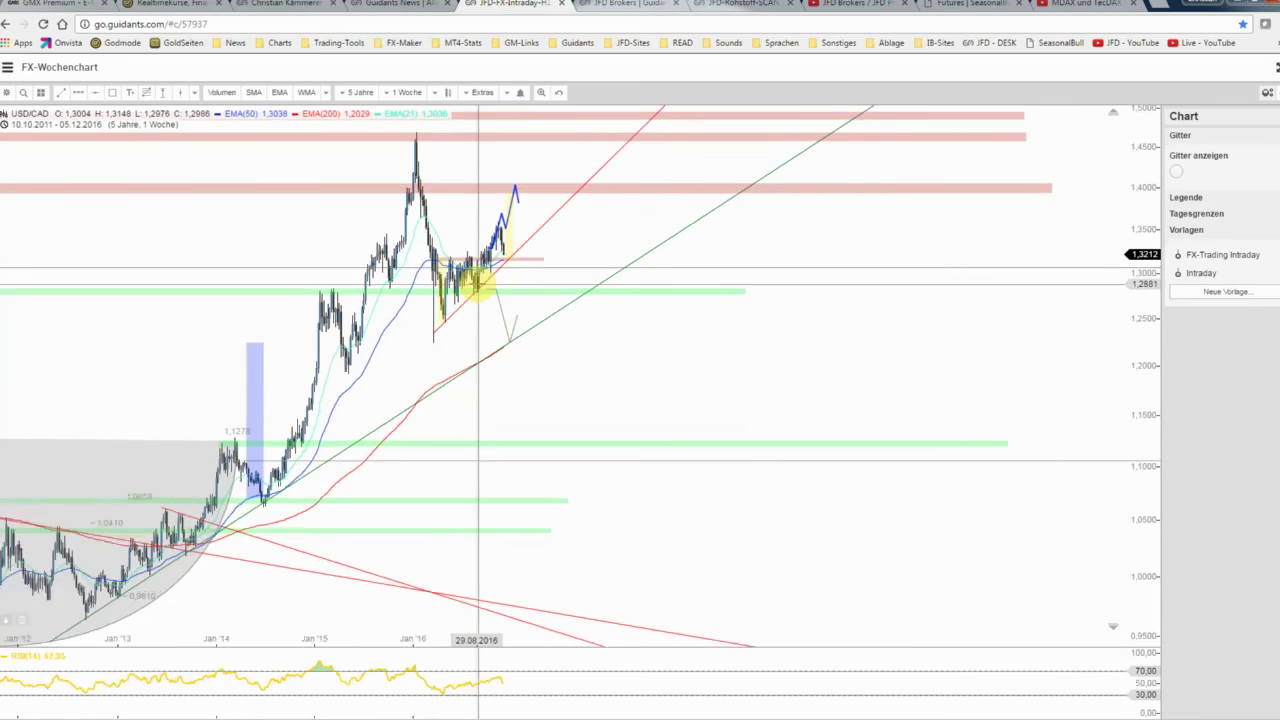
{"action": "scroll", "coordinate": [466, 280], "scroll_direction": "up", "scroll_amount": 2}
{"action": "scroll", "coordinate": [486, 286], "scroll_direction": "up", "scroll_amount": 2}
{"action": "scroll", "coordinate": [478, 285], "scroll_direction": "up", "scroll_amount": 1}
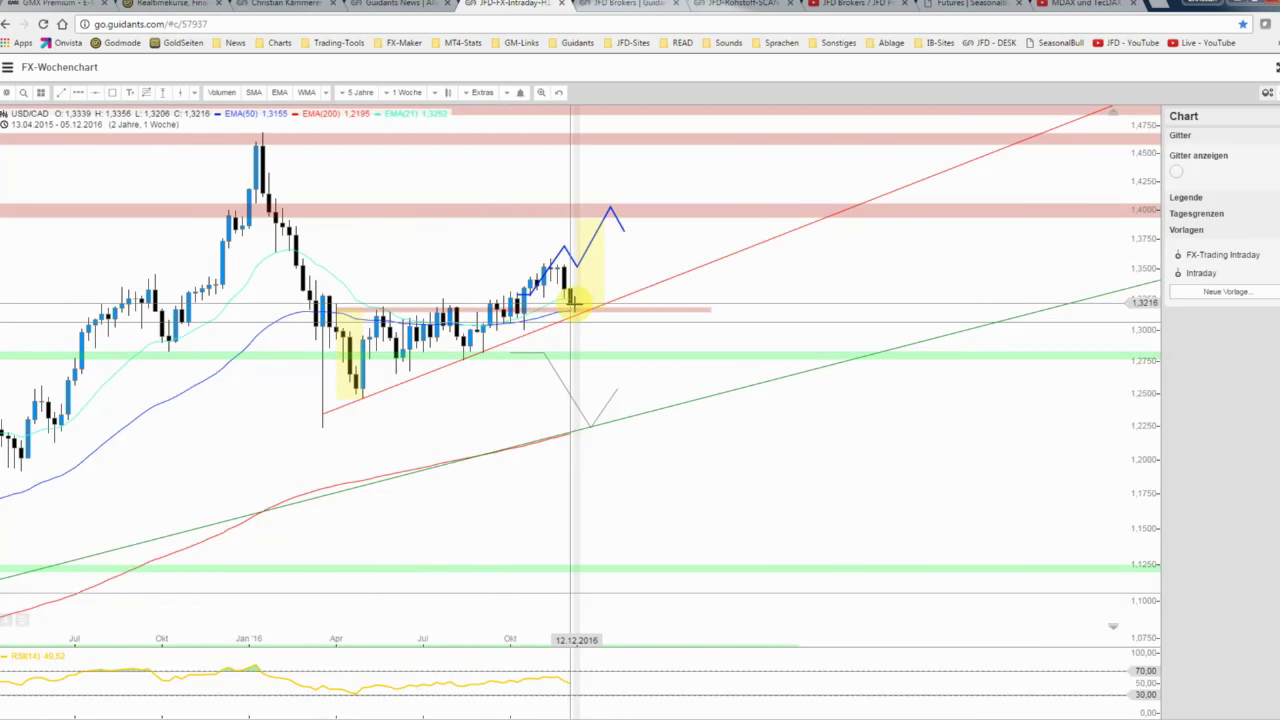
{"action": "right_click", "coordinate": [565, 252]}
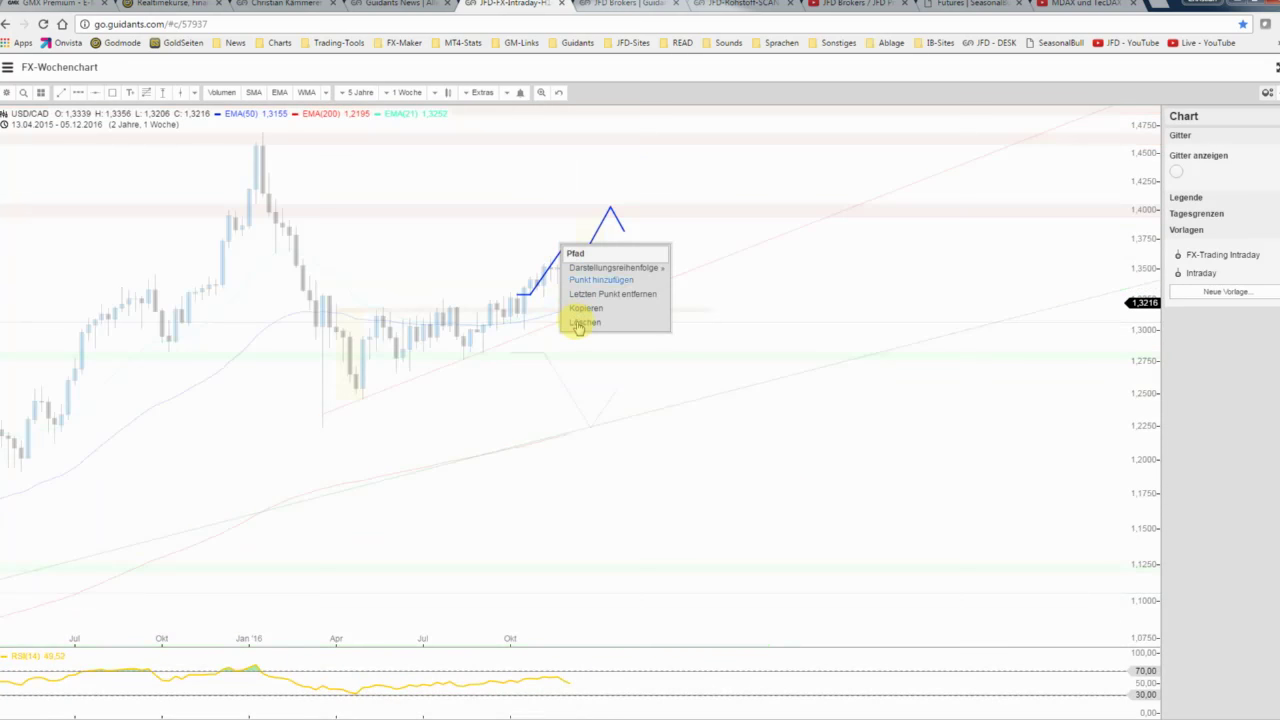
{"action": "left_click", "coordinate": [578, 324]}
{"action": "right_click", "coordinate": [560, 382]}
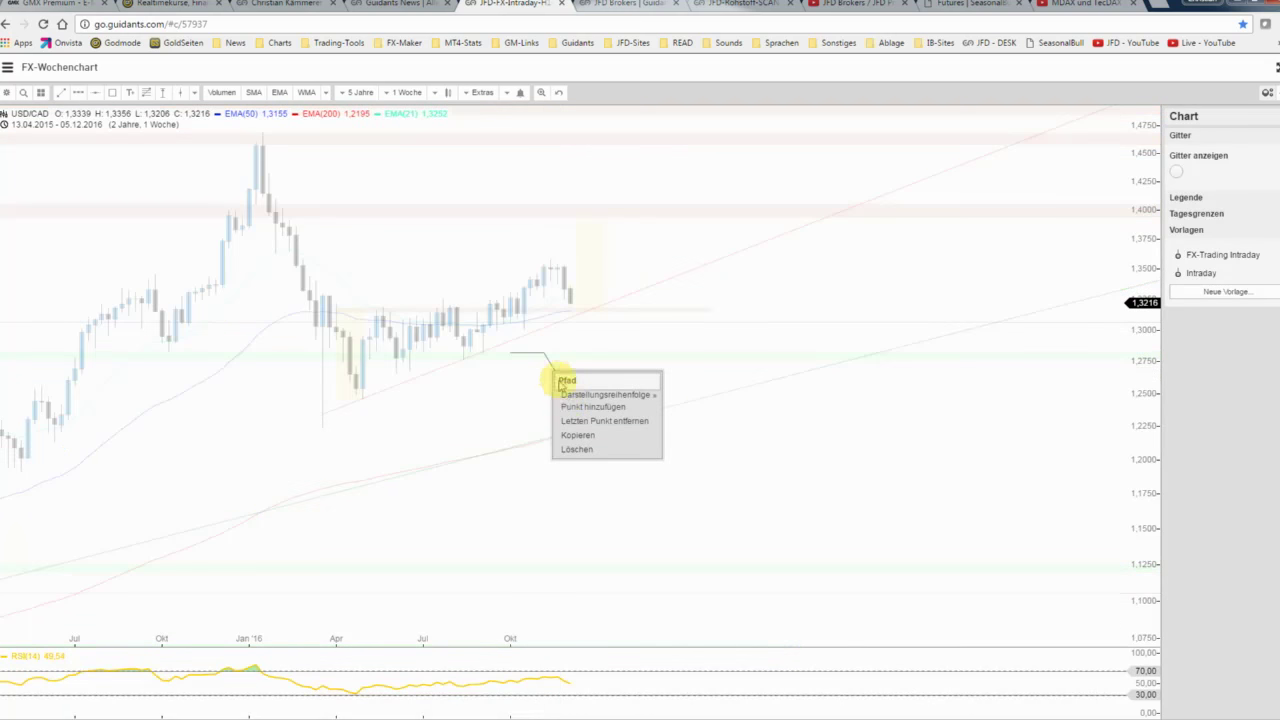
{"action": "left_click", "coordinate": [568, 450]}
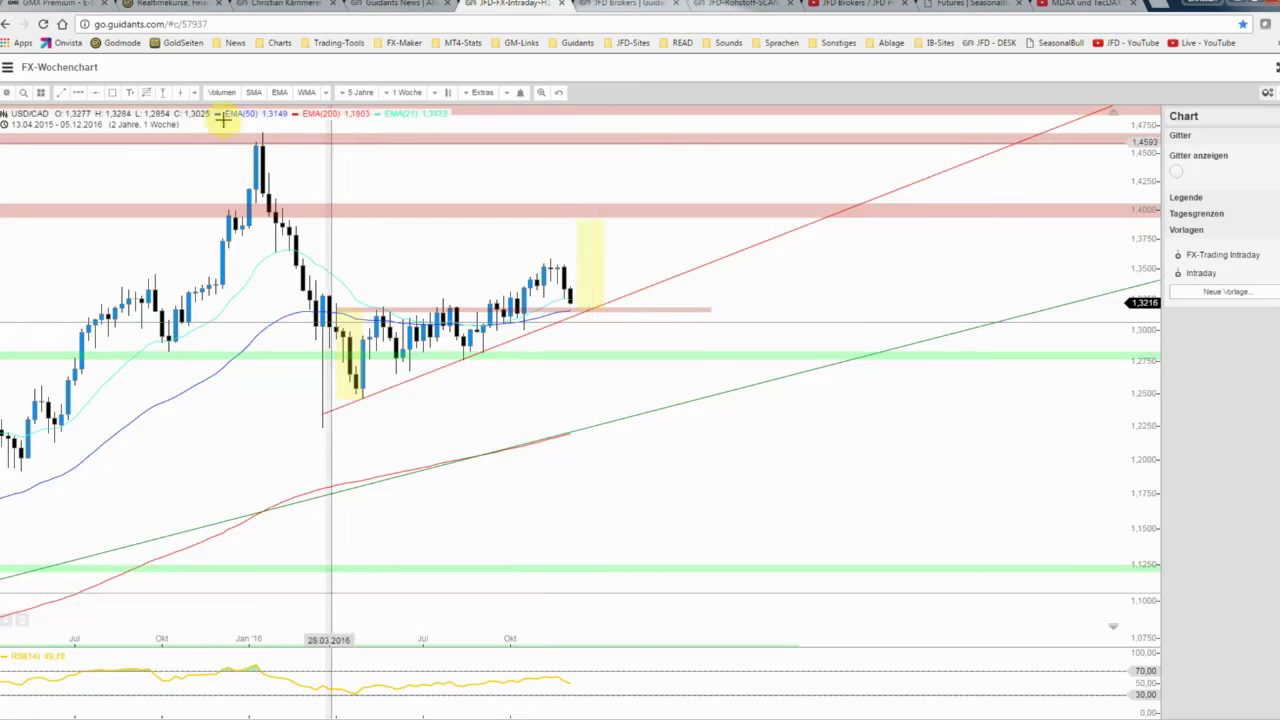
Step: Draw a blue arrow path dipping to about 1.31, then rising toward the 1.39 resistance zone
{"action": "left_click", "coordinate": [78, 93]}
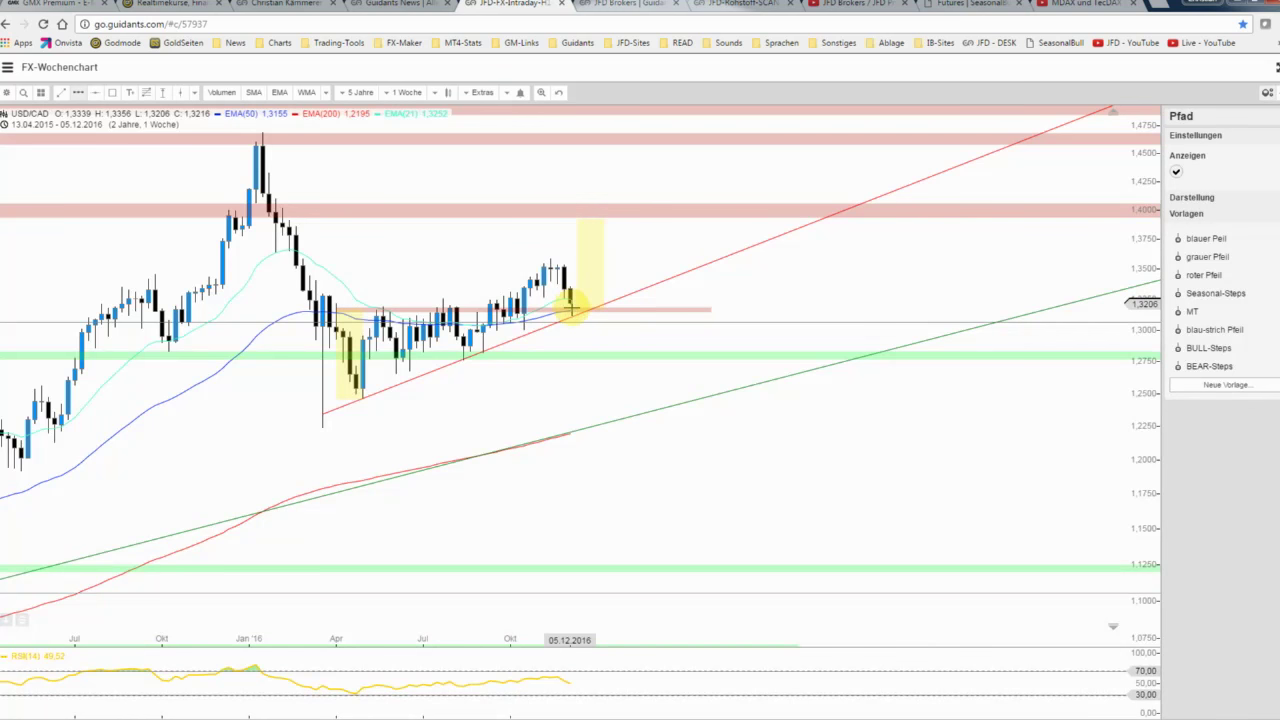
{"action": "double_click", "coordinate": [603, 218]}
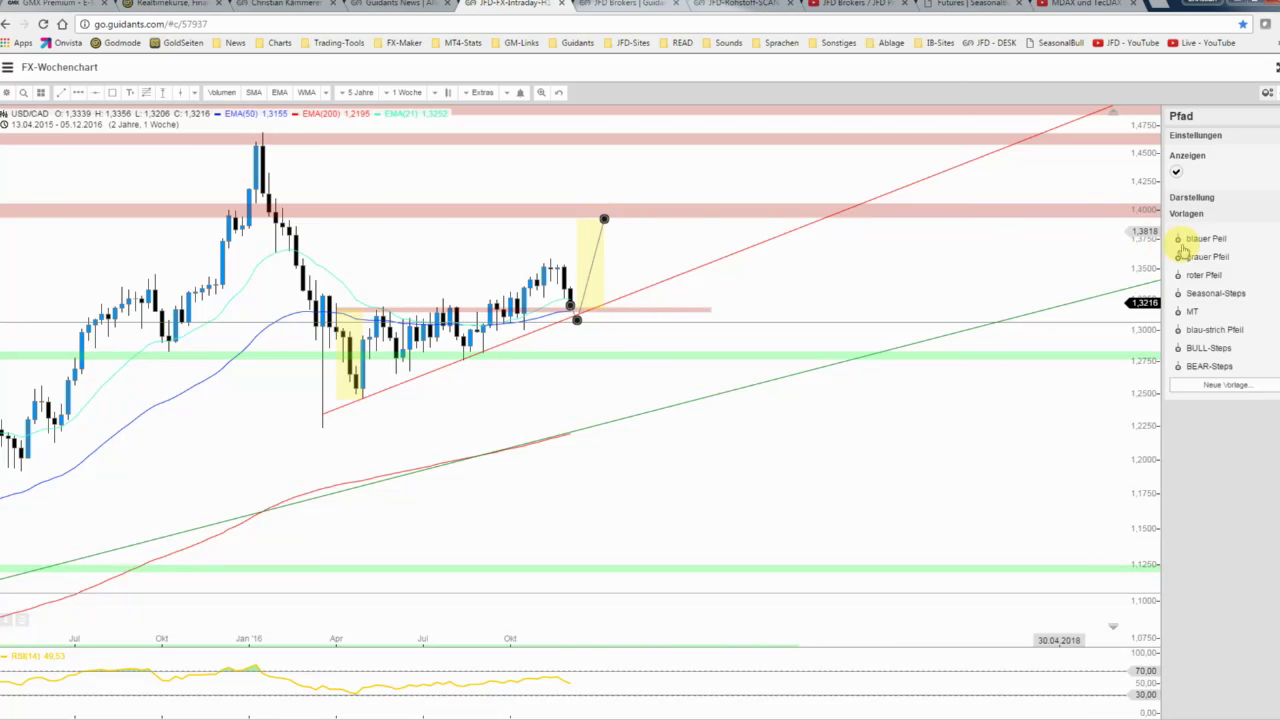
{"action": "left_click", "coordinate": [1203, 242]}
{"action": "left_click", "coordinate": [680, 250]}
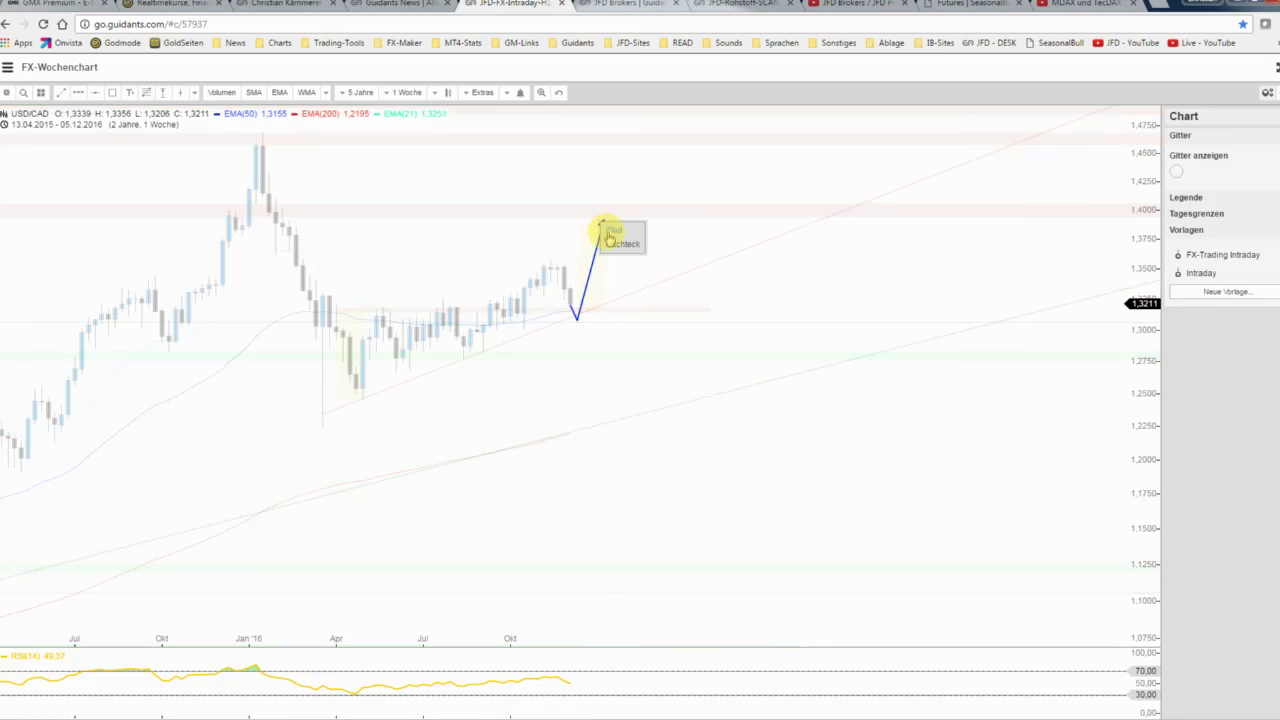
{"action": "left_click", "coordinate": [614, 230]}
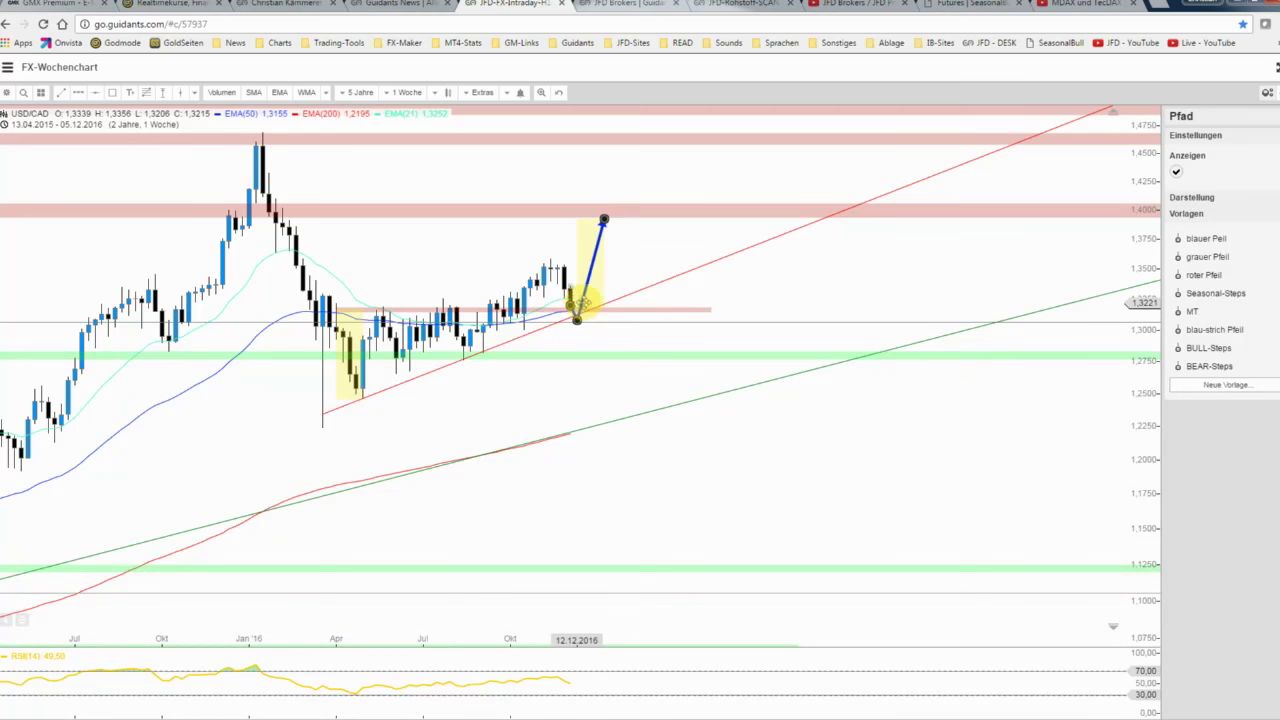
{"action": "left_click", "coordinate": [622, 261]}
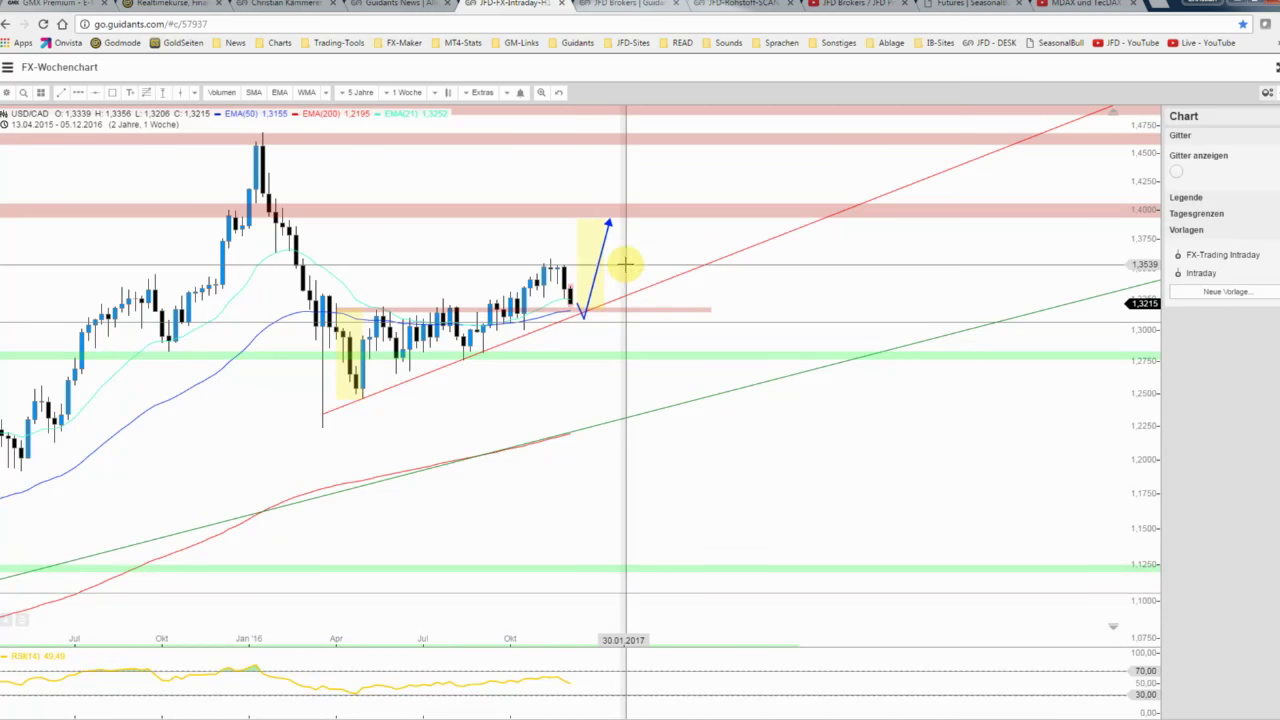
{"action": "left_click", "coordinate": [12, 92]}
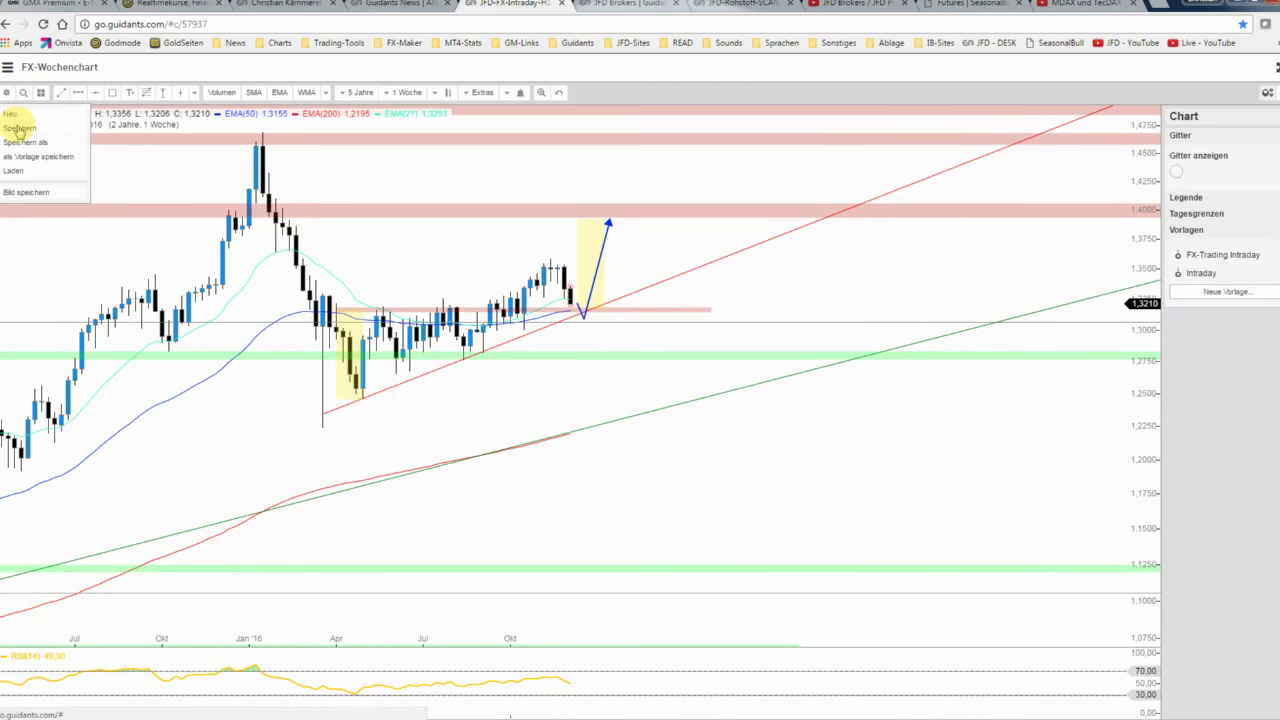
Step: Save the weekly chart with its blue arrow and restore the hourly/daily/weekly desktop layout
{"action": "left_click", "coordinate": [18, 130]}
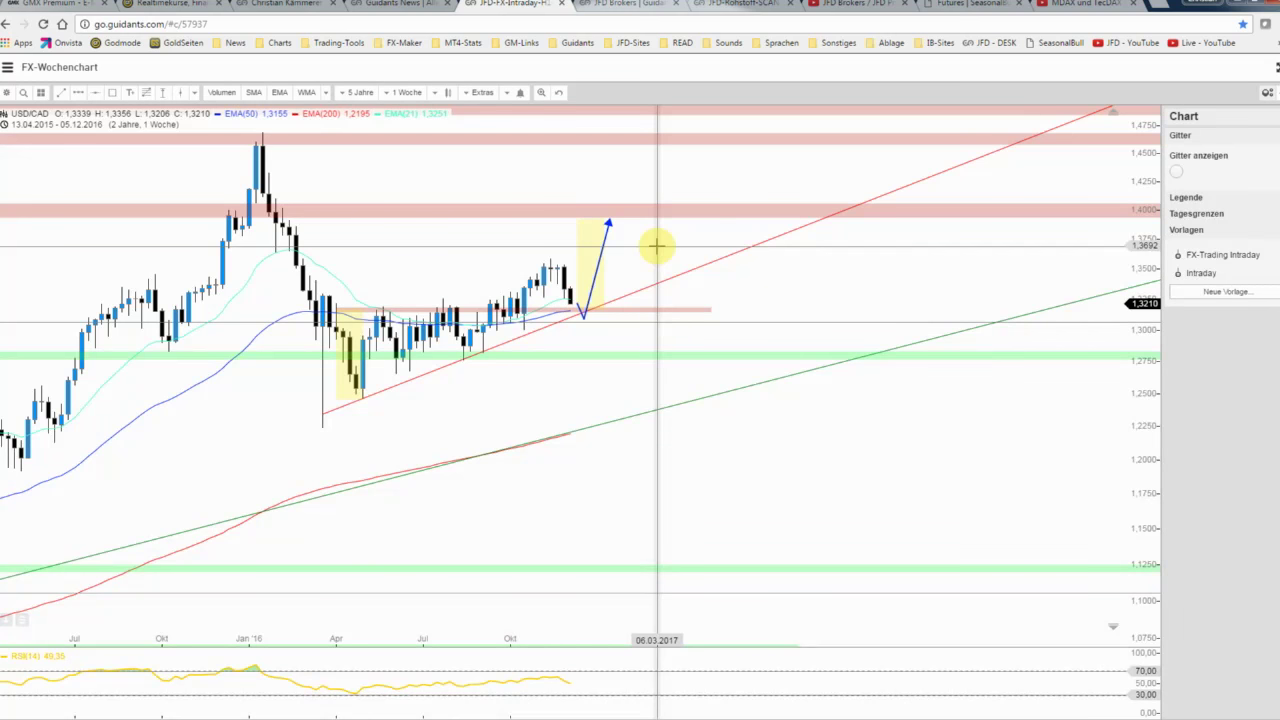
{"action": "left_click", "coordinate": [7, 93]}
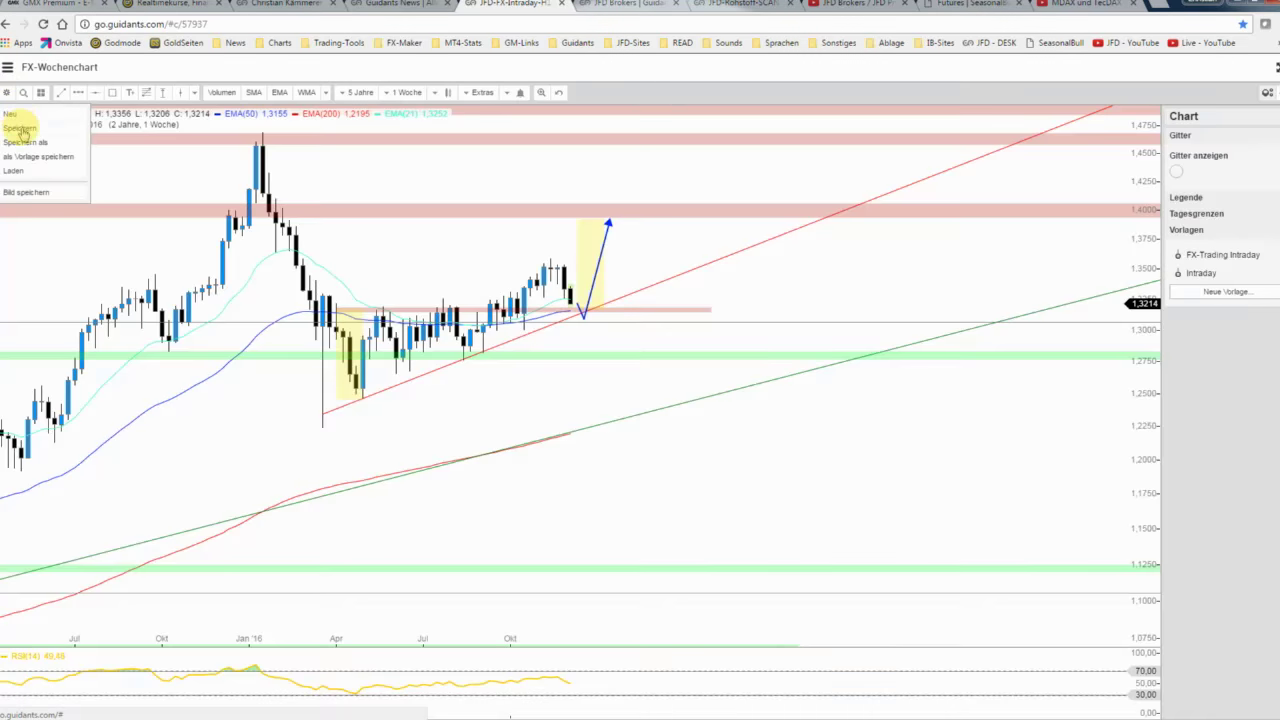
{"action": "left_click", "coordinate": [22, 130]}
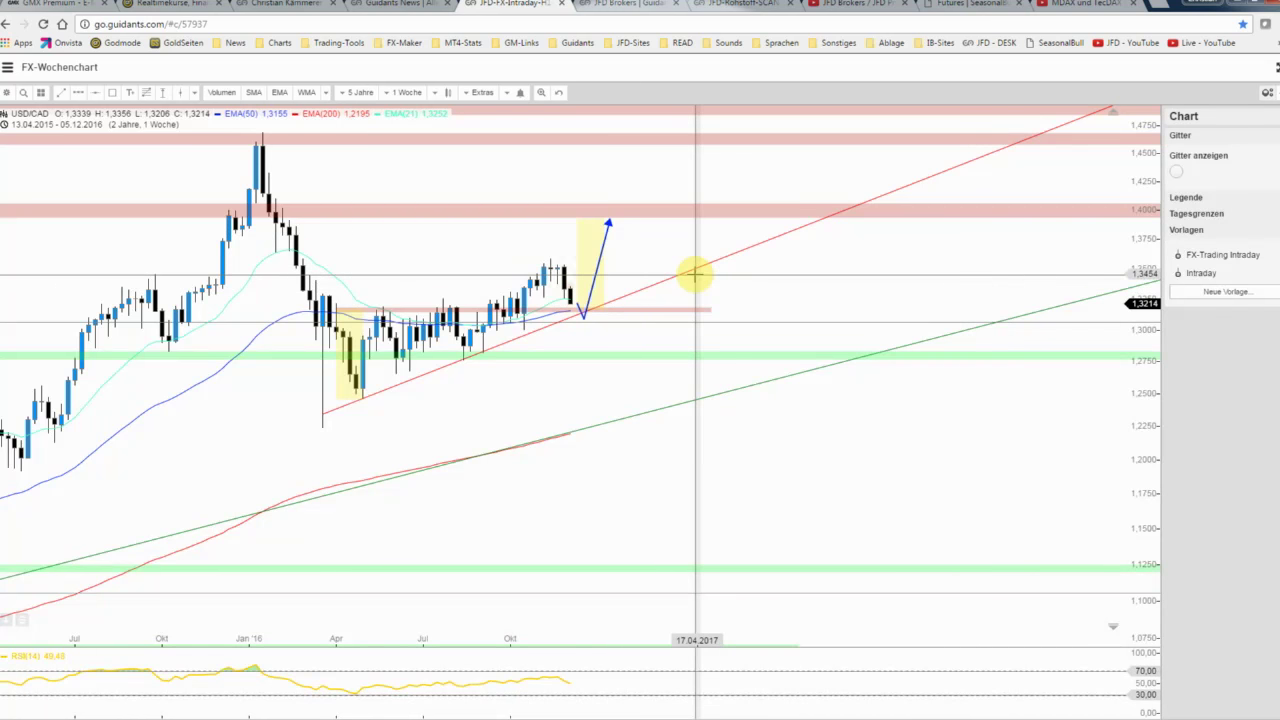
{"action": "left_click", "coordinate": [1275, 68]}
Step: Maximize the daily USD/CAD chart and stretch its price scale to show 1,23 to 1,40
{"action": "left_click", "coordinate": [1012, 180]}
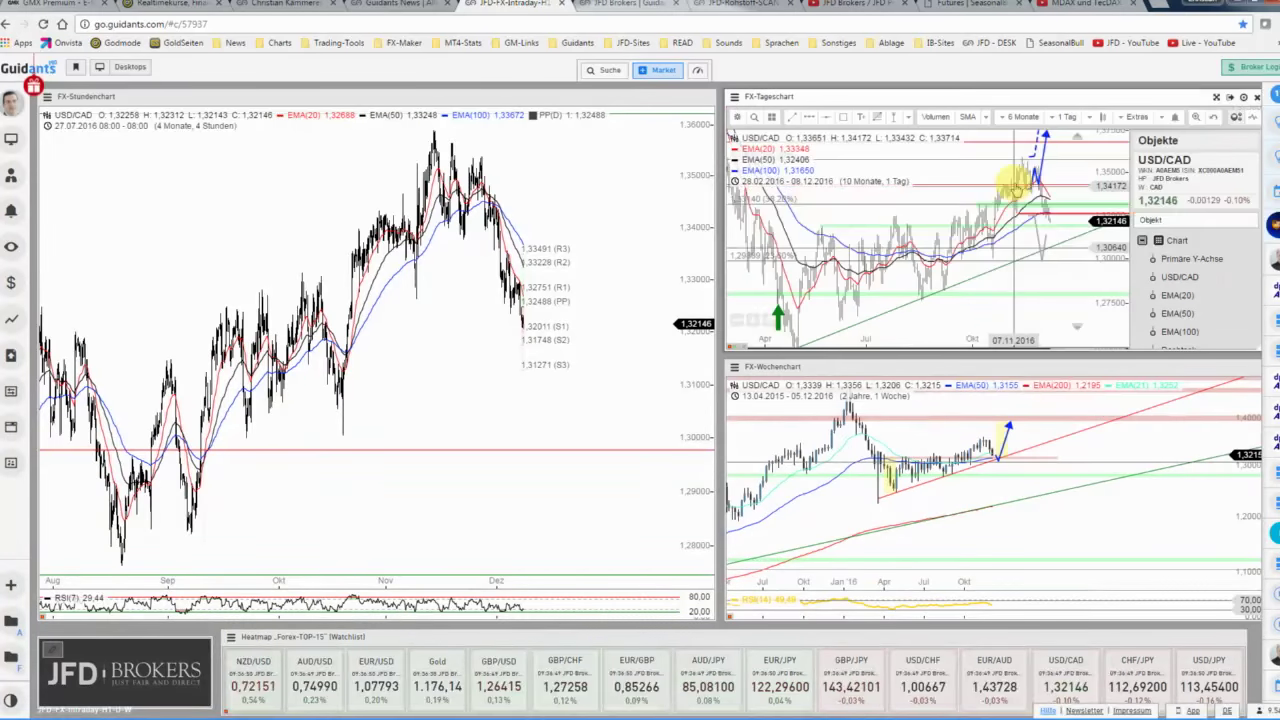
{"action": "left_click", "coordinate": [1218, 98]}
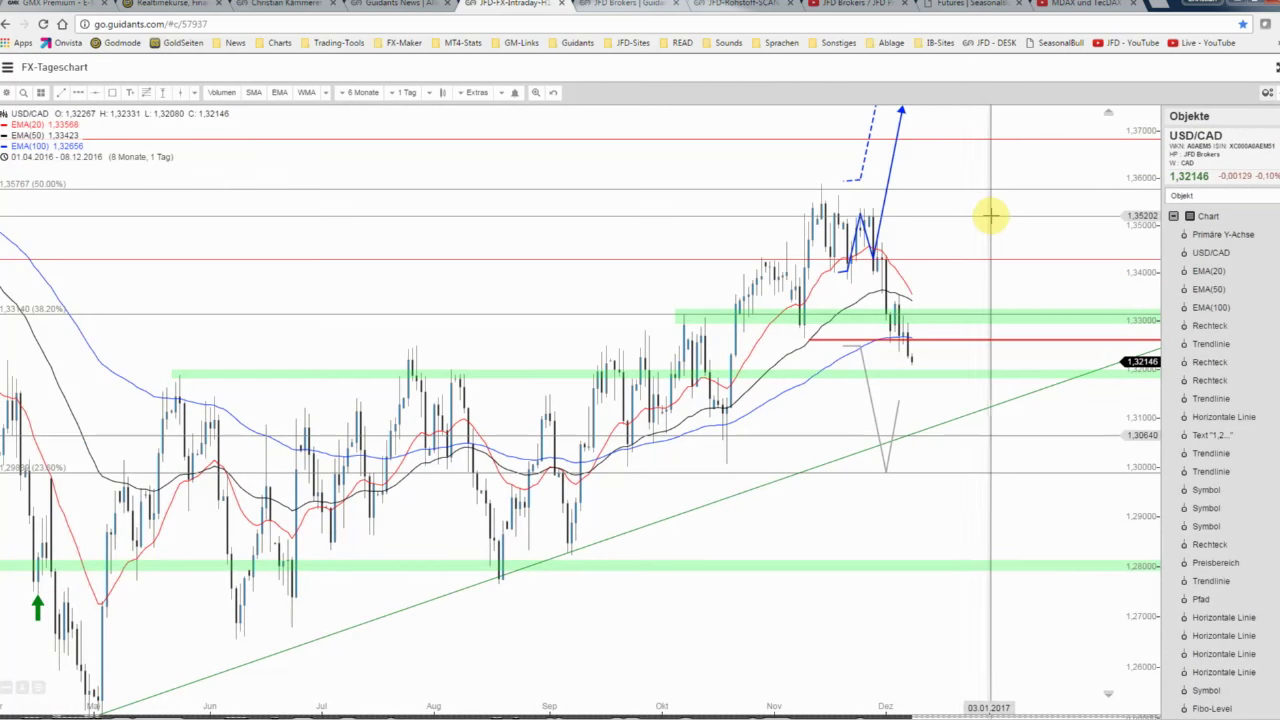
{"action": "scroll", "coordinate": [986, 214], "scroll_direction": "down", "scroll_amount": 2}
{"action": "scroll", "coordinate": [1000, 200], "scroll_direction": "down", "scroll_amount": 2}
{"action": "left_click_drag", "start_coordinate": [1140, 170], "coordinate": [1129, 289]}
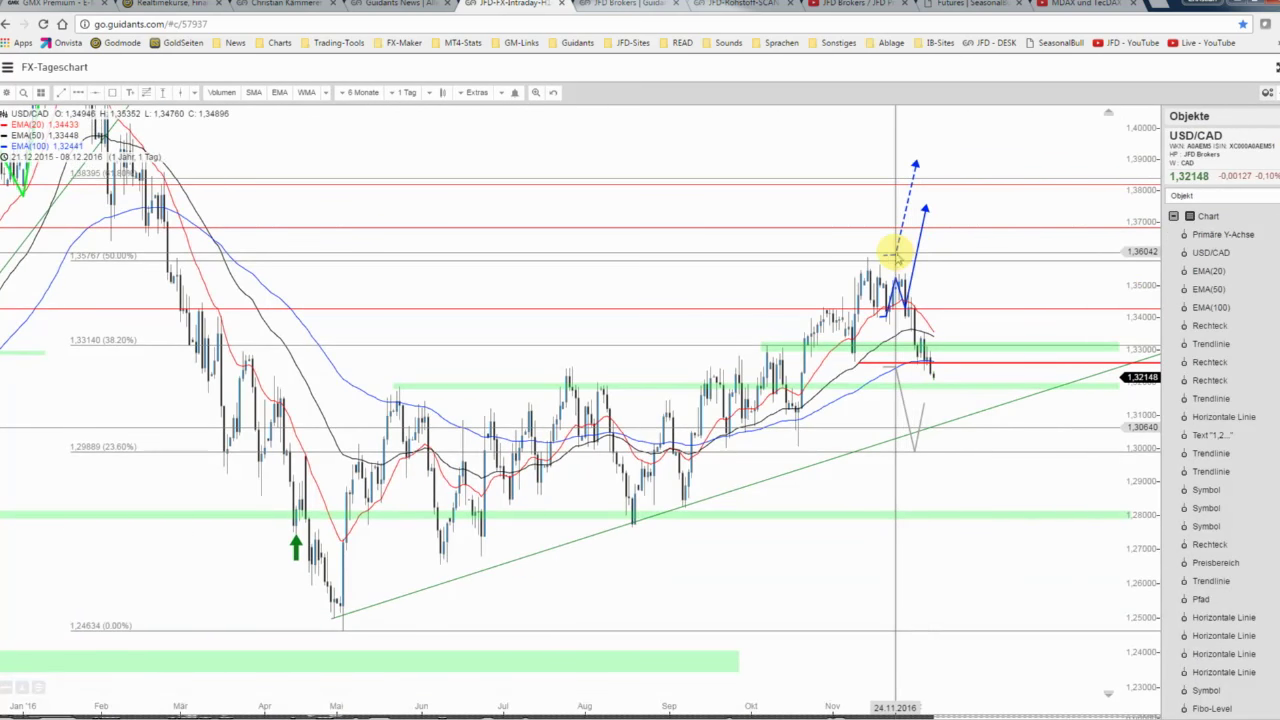
Step: Delete the old dashed blue, solid blue and gray projection paths
{"action": "right_click", "coordinate": [893, 256]}
{"action": "key", "text": "Escape"}
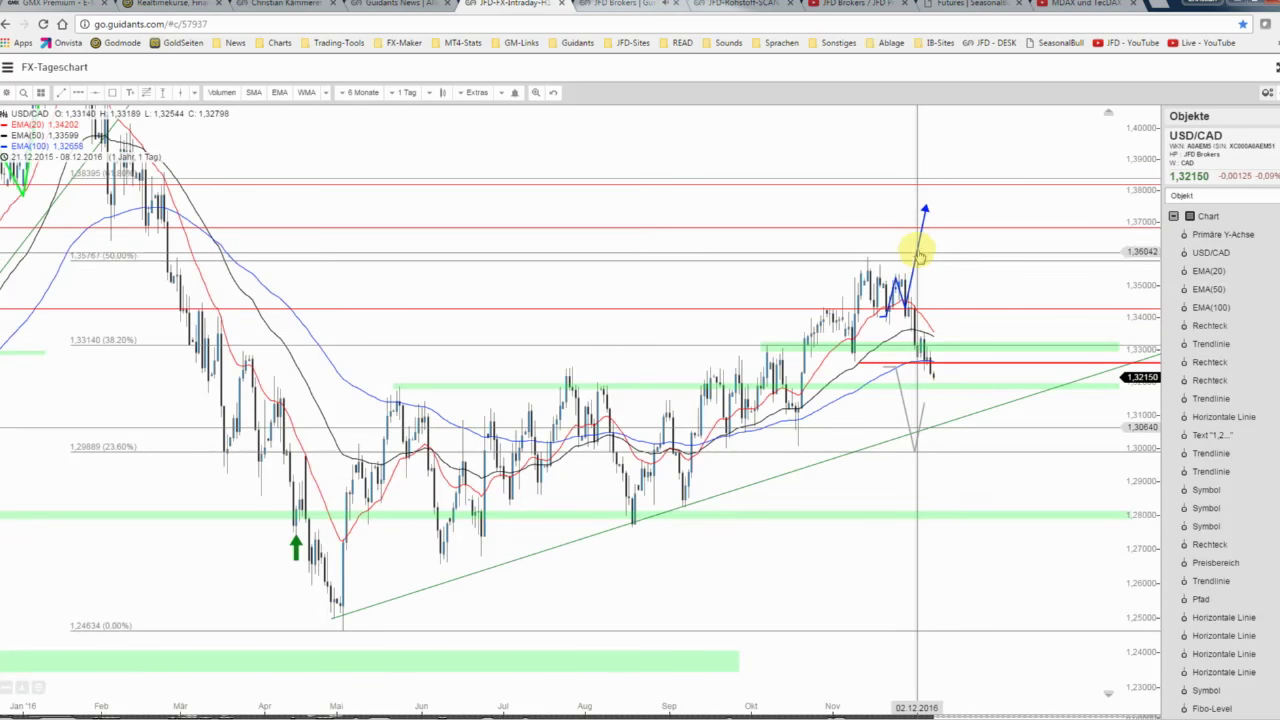
{"action": "right_click", "coordinate": [918, 254]}
{"action": "left_click", "coordinate": [938, 325]}
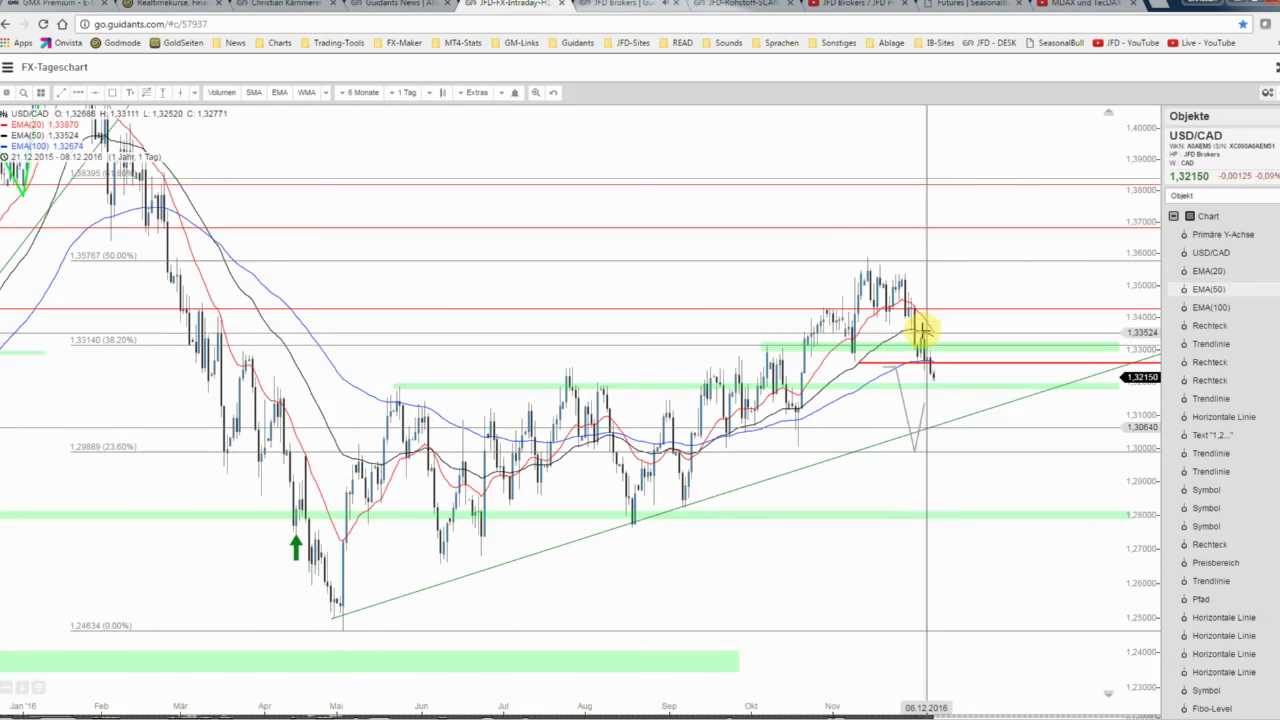
{"action": "right_click", "coordinate": [899, 382]}
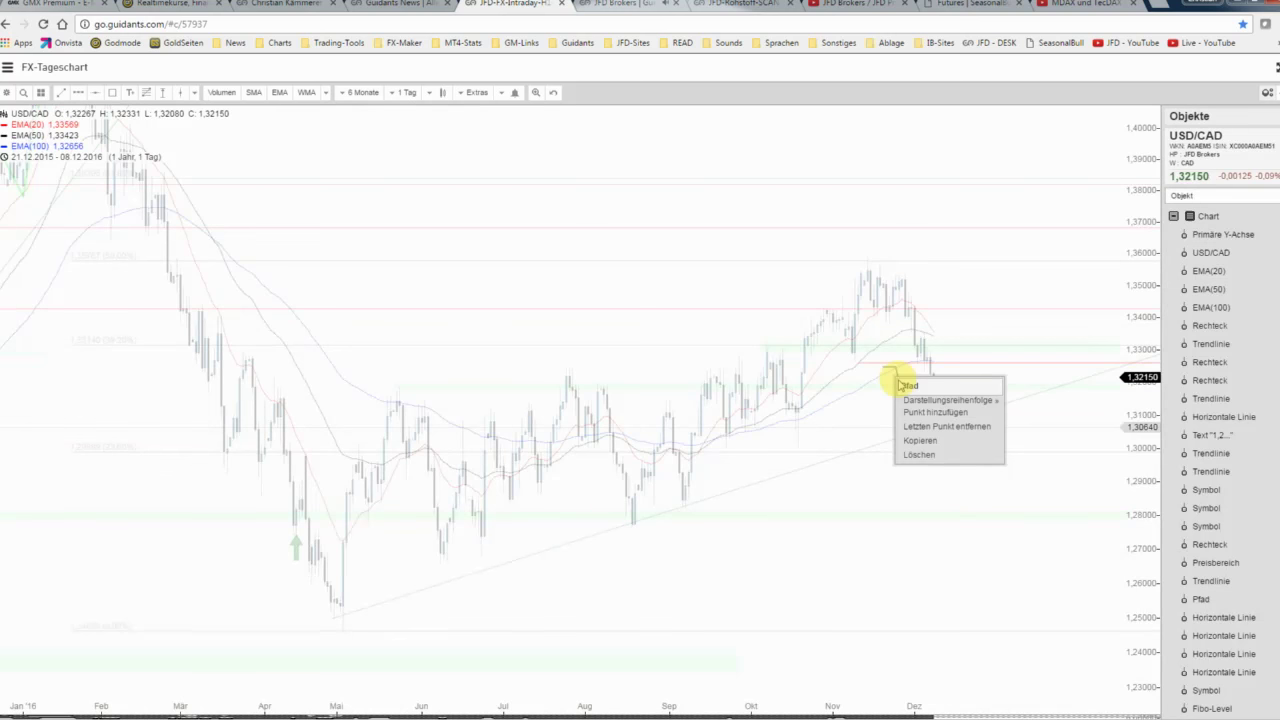
{"action": "left_click", "coordinate": [918, 455]}
Step: Delete the red horizontal line and start a new path at the latest candle
{"action": "scroll", "coordinate": [960, 405], "scroll_direction": "up", "scroll_amount": 1}
{"action": "scroll", "coordinate": [965, 402], "scroll_direction": "up", "scroll_amount": 1}
{"action": "scroll", "coordinate": [969, 400], "scroll_direction": "up", "scroll_amount": 1}
{"action": "scroll", "coordinate": [970, 398], "scroll_direction": "down", "scroll_amount": 3}
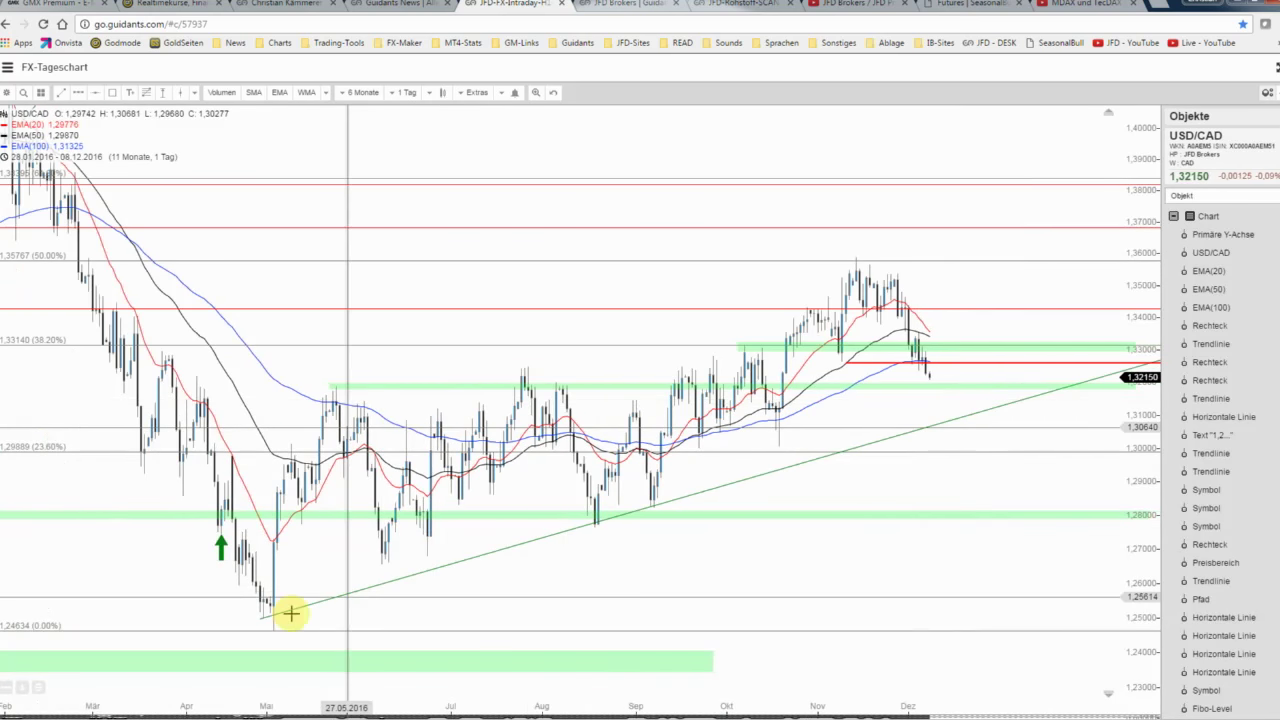
{"action": "scroll", "coordinate": [980, 417], "scroll_direction": "up", "scroll_amount": 2}
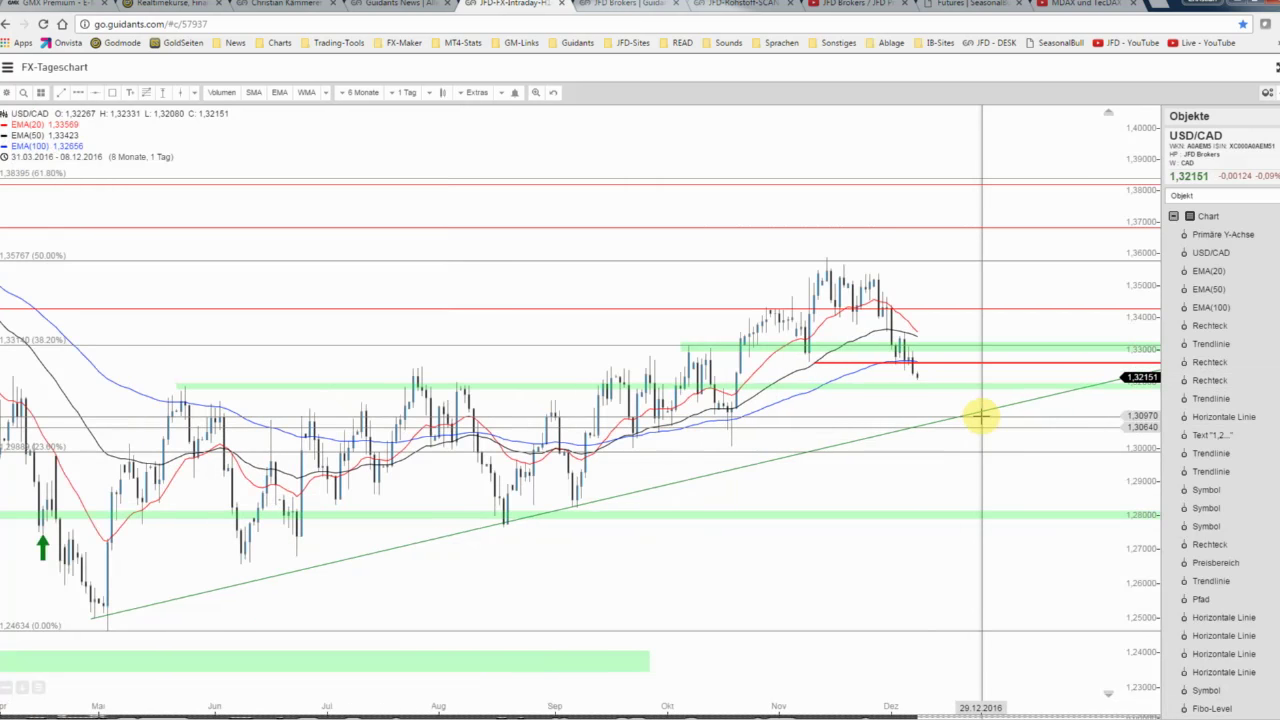
{"action": "scroll", "coordinate": [980, 417], "scroll_direction": "up", "scroll_amount": 2}
{"action": "right_click", "coordinate": [796, 362]}
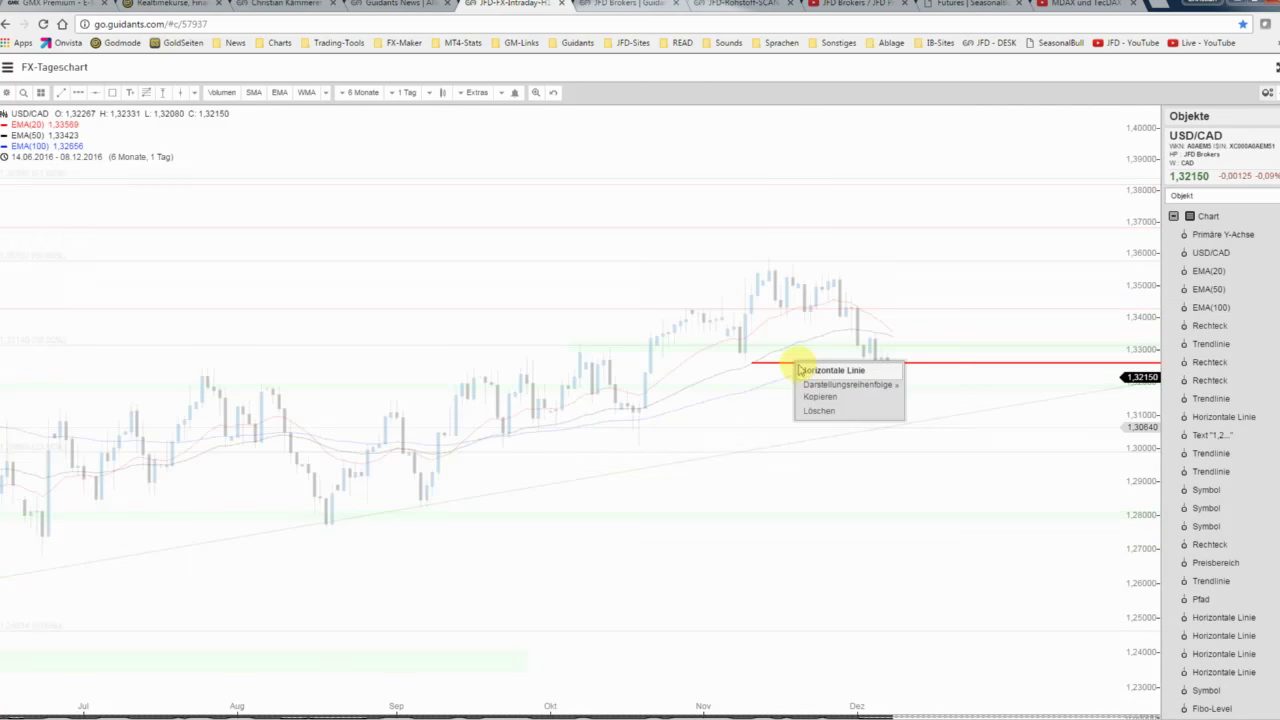
{"action": "left_click", "coordinate": [813, 408]}
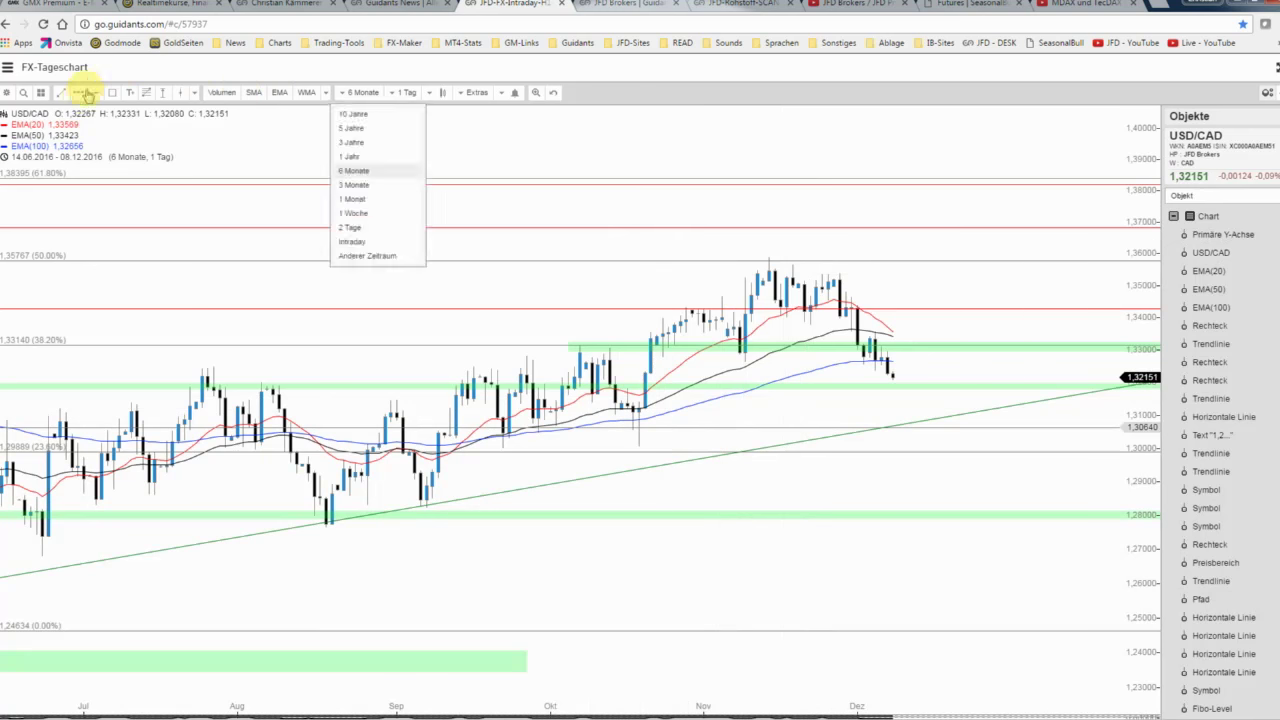
{"action": "left_click", "coordinate": [869, 308]}
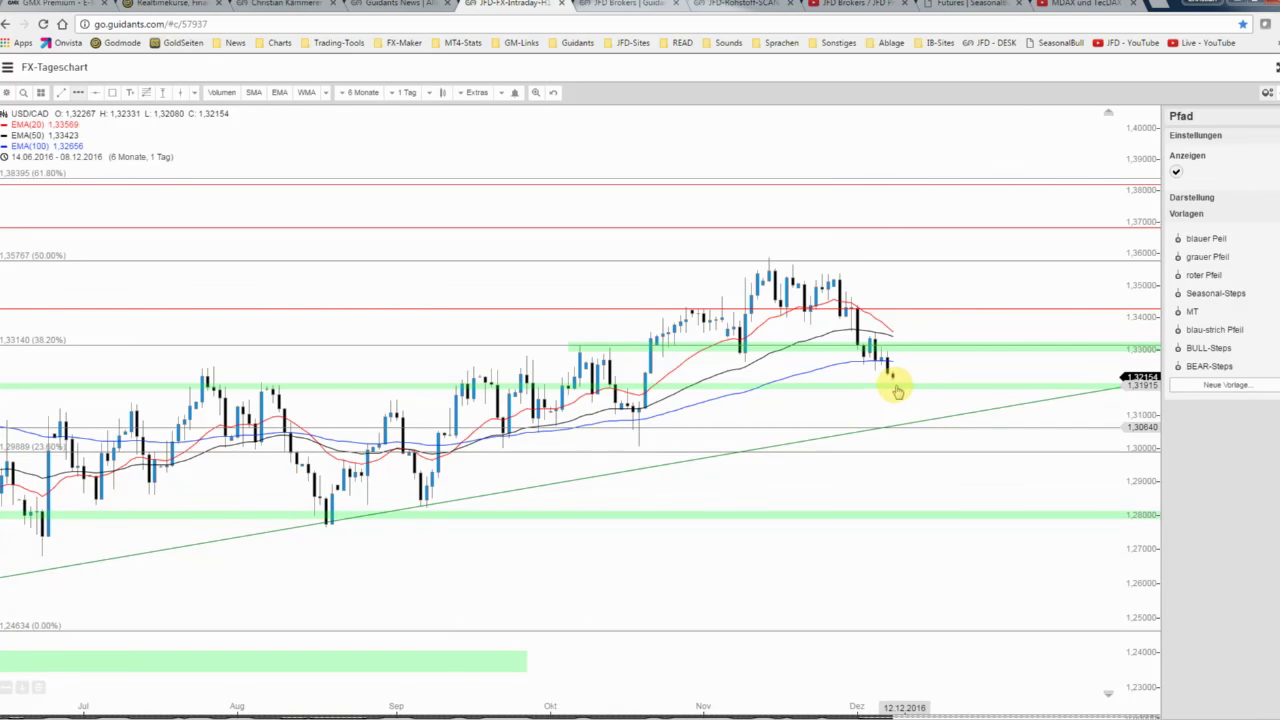
Step: Draw a 'blauer Pfeil' path from the last candle down to the trendline near 1,30640, then up toward 1,35767
{"action": "left_click", "coordinate": [892, 380]}
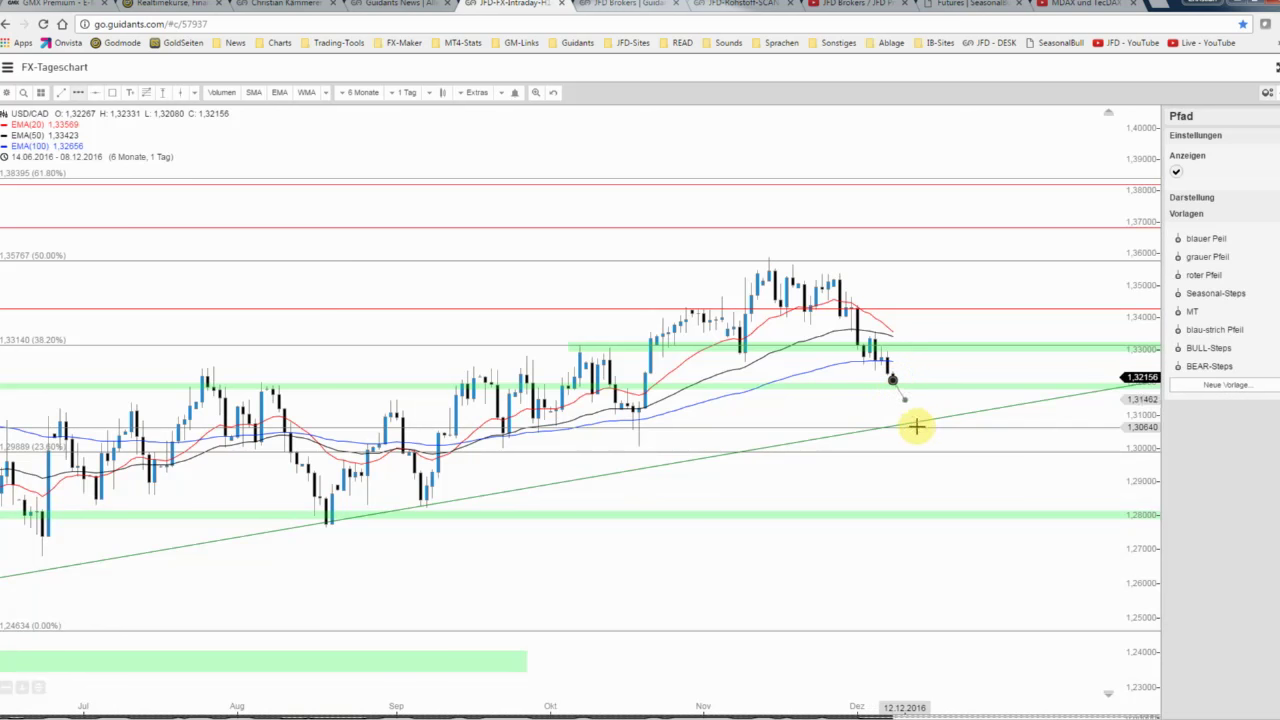
{"action": "left_click", "coordinate": [916, 428]}
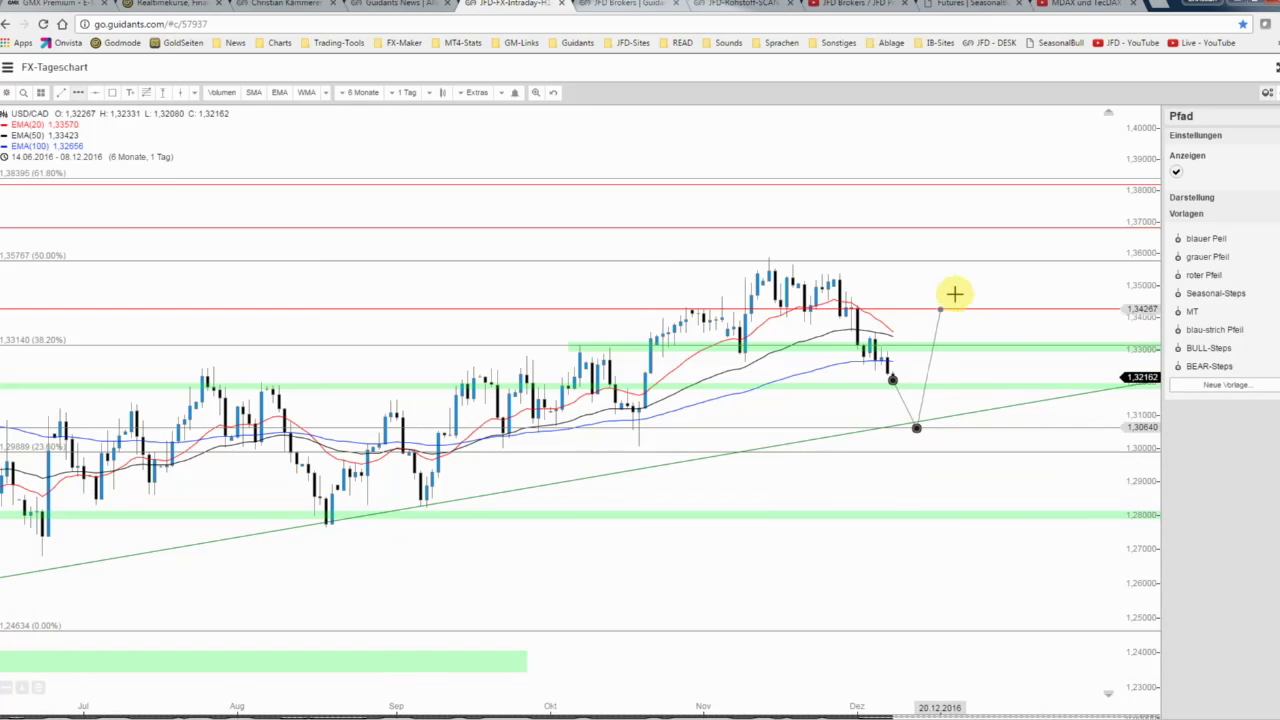
{"action": "double_click", "coordinate": [967, 266]}
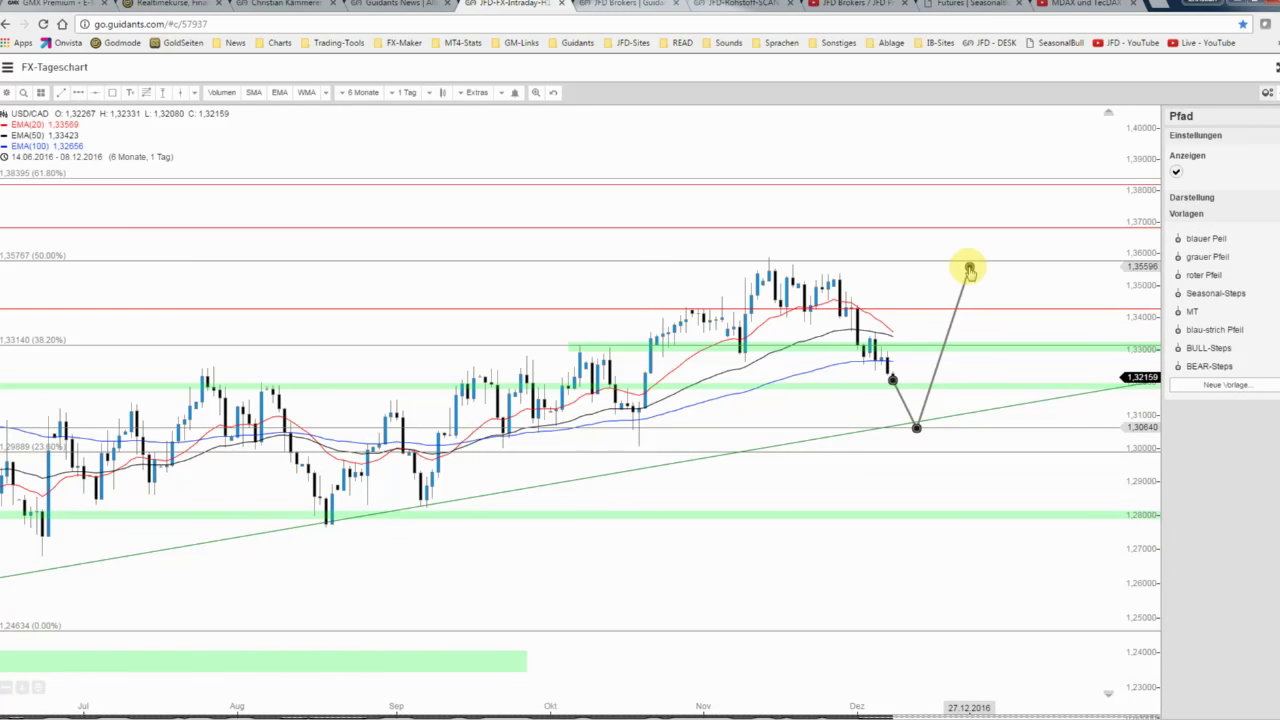
{"action": "left_click", "coordinate": [1195, 239]}
{"action": "left_click", "coordinate": [1039, 281]}
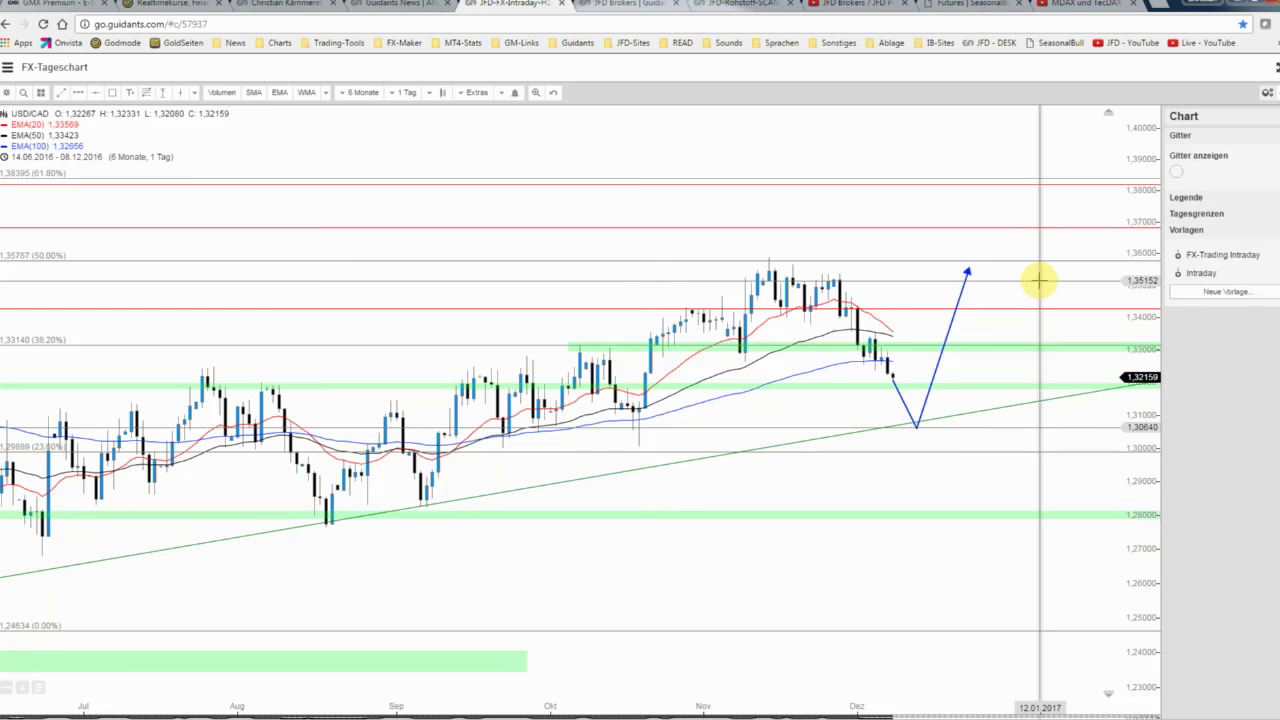
{"action": "left_click", "coordinate": [952, 323]}
{"action": "left_click_drag", "start_coordinate": [952, 323], "coordinate": [958, 323]}
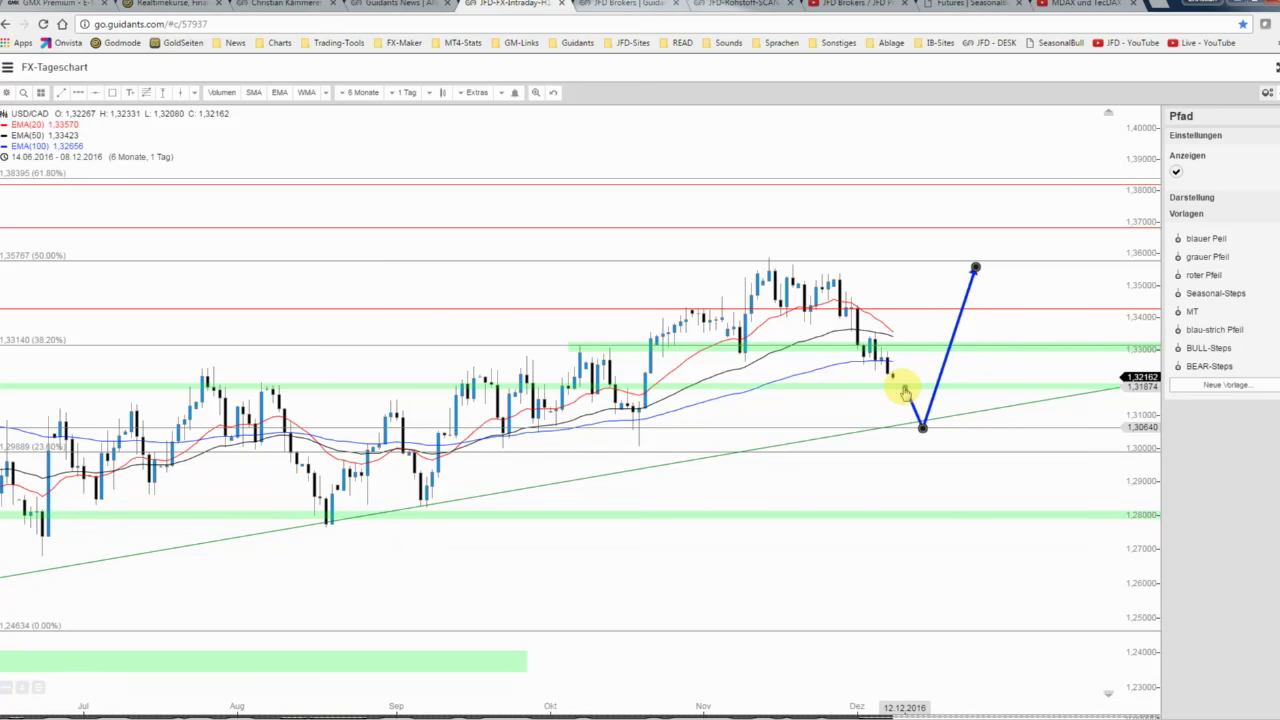
{"action": "left_click_drag", "start_coordinate": [903, 390], "coordinate": [905, 387]}
{"action": "left_click", "coordinate": [80, 94]}
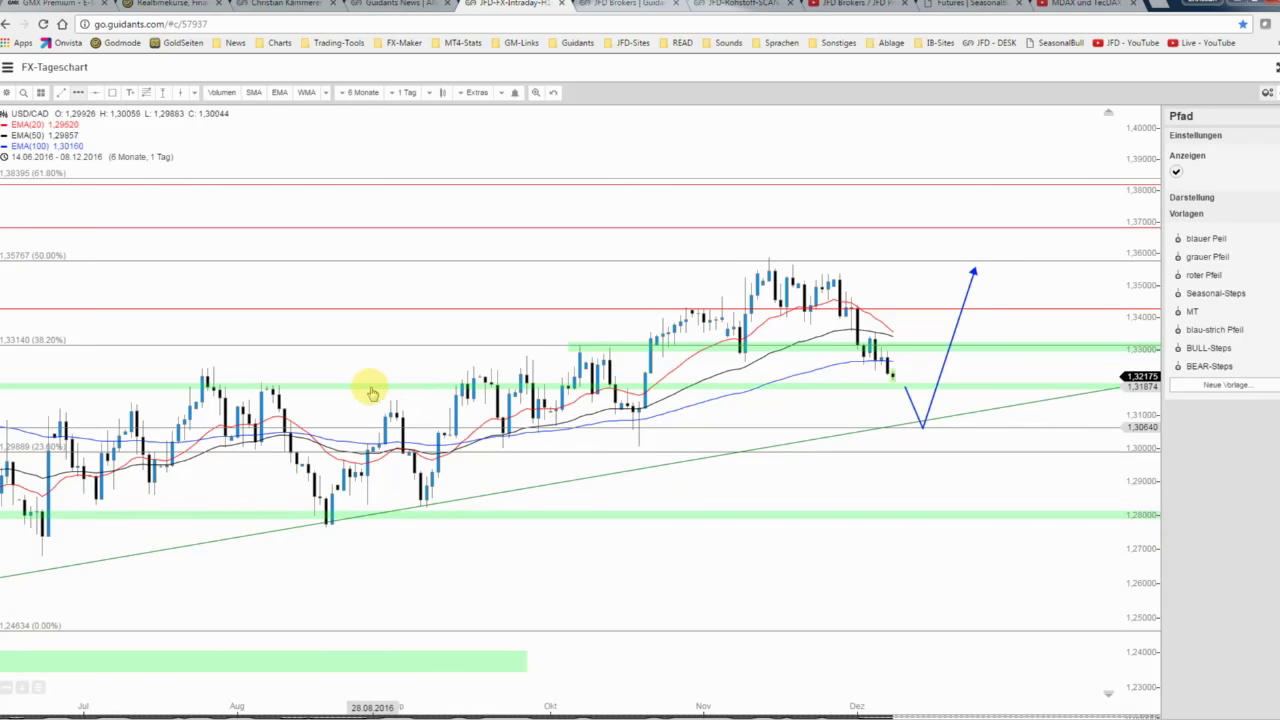
Step: Draw a solid blue zigzag arrow rising from the latest candle via 1.342 and 1.331
{"action": "left_click", "coordinate": [897, 377]}
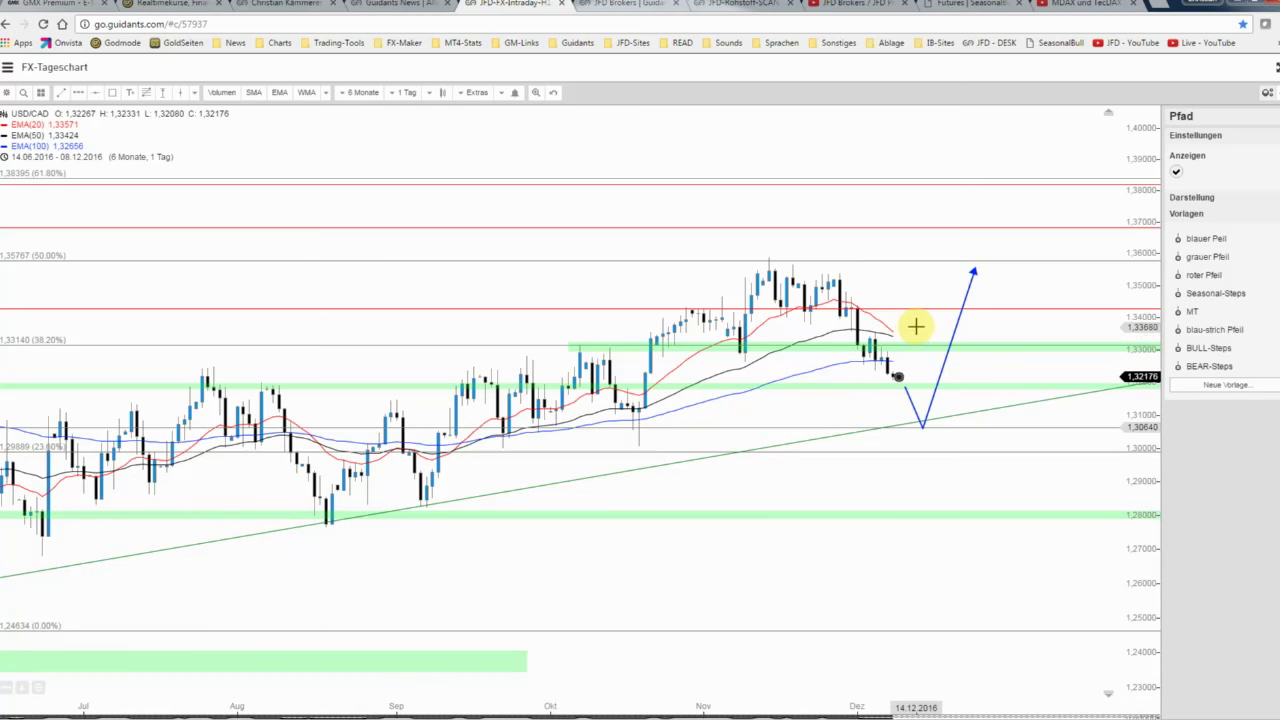
{"action": "left_click", "coordinate": [895, 373]}
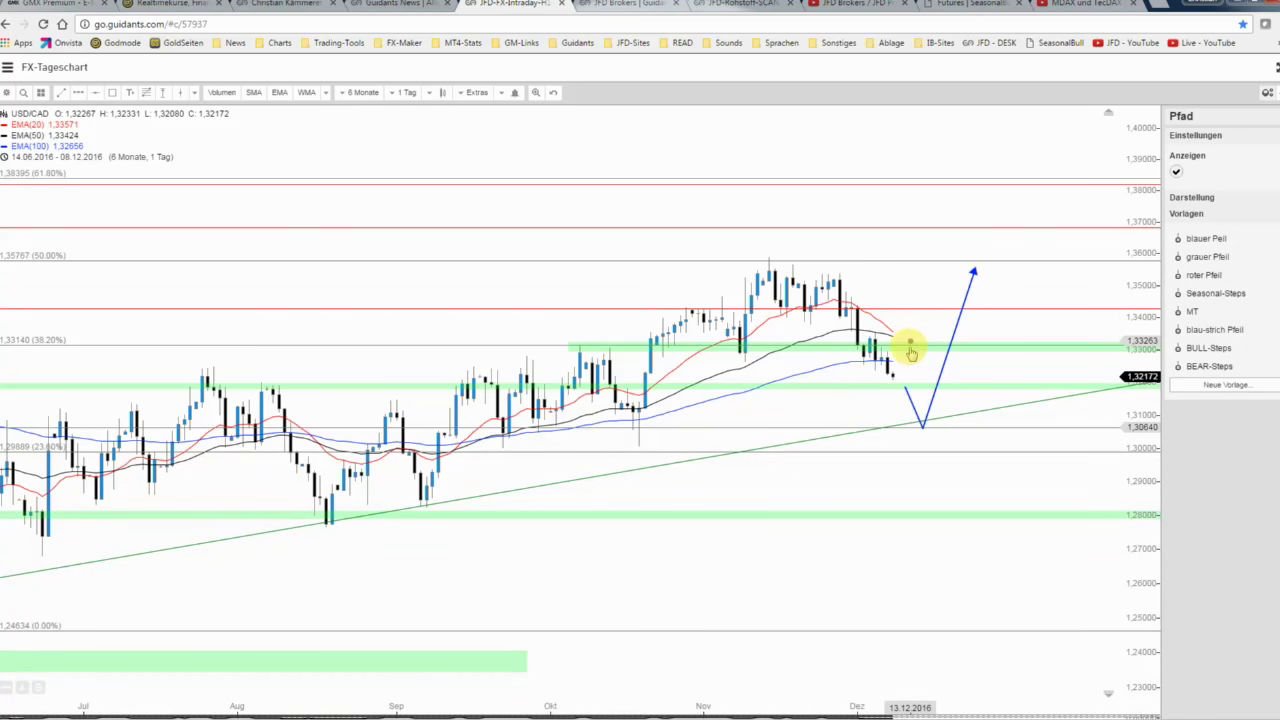
{"action": "right_click", "coordinate": [910, 345]}
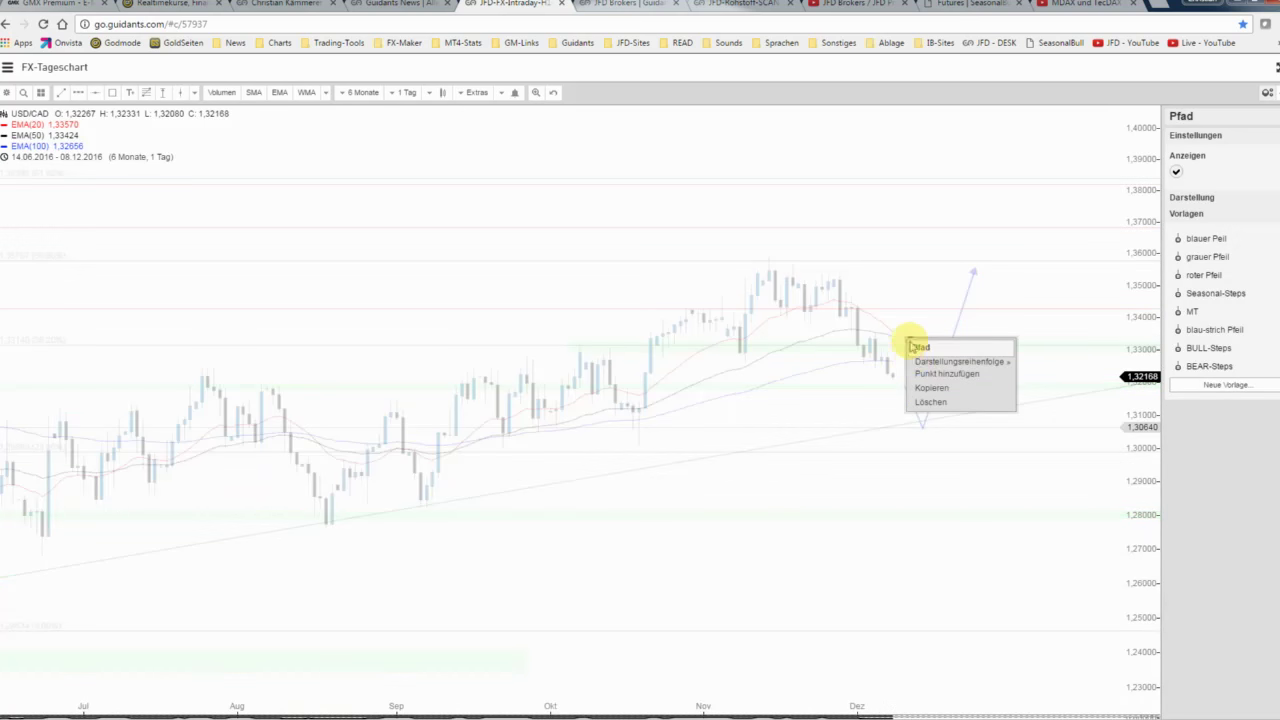
{"action": "left_click", "coordinate": [928, 402]}
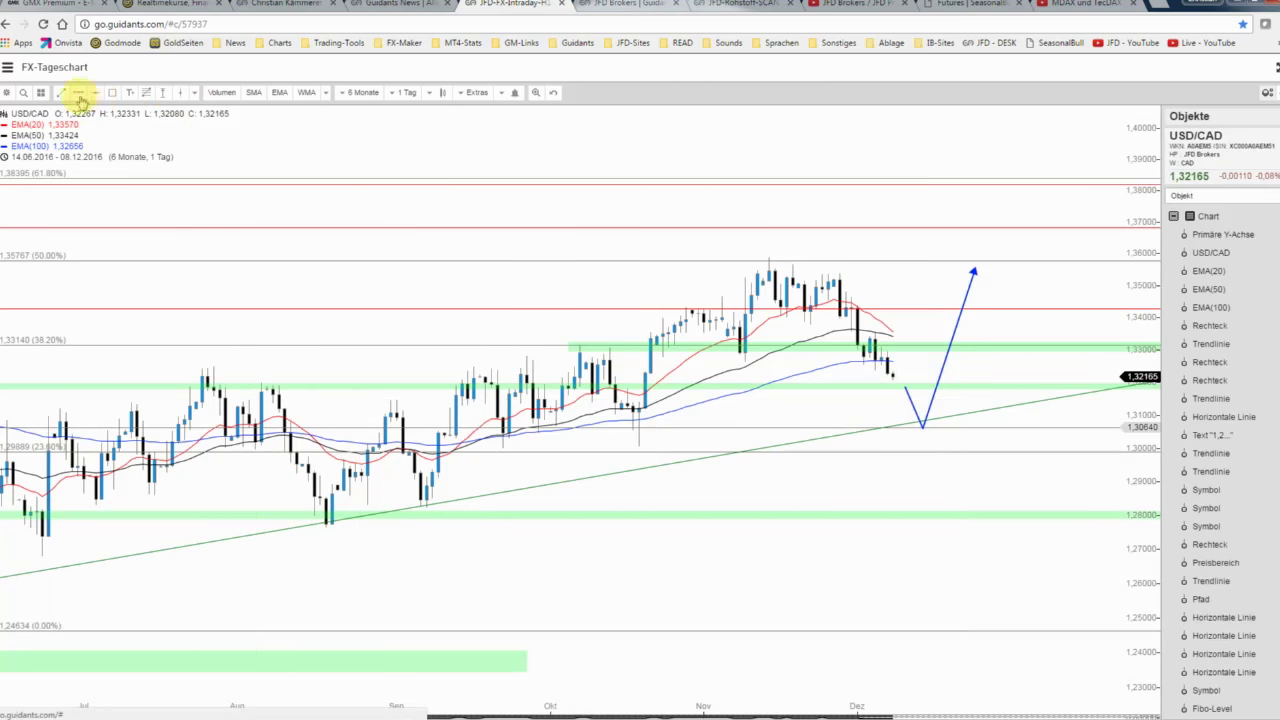
{"action": "left_click", "coordinate": [897, 377]}
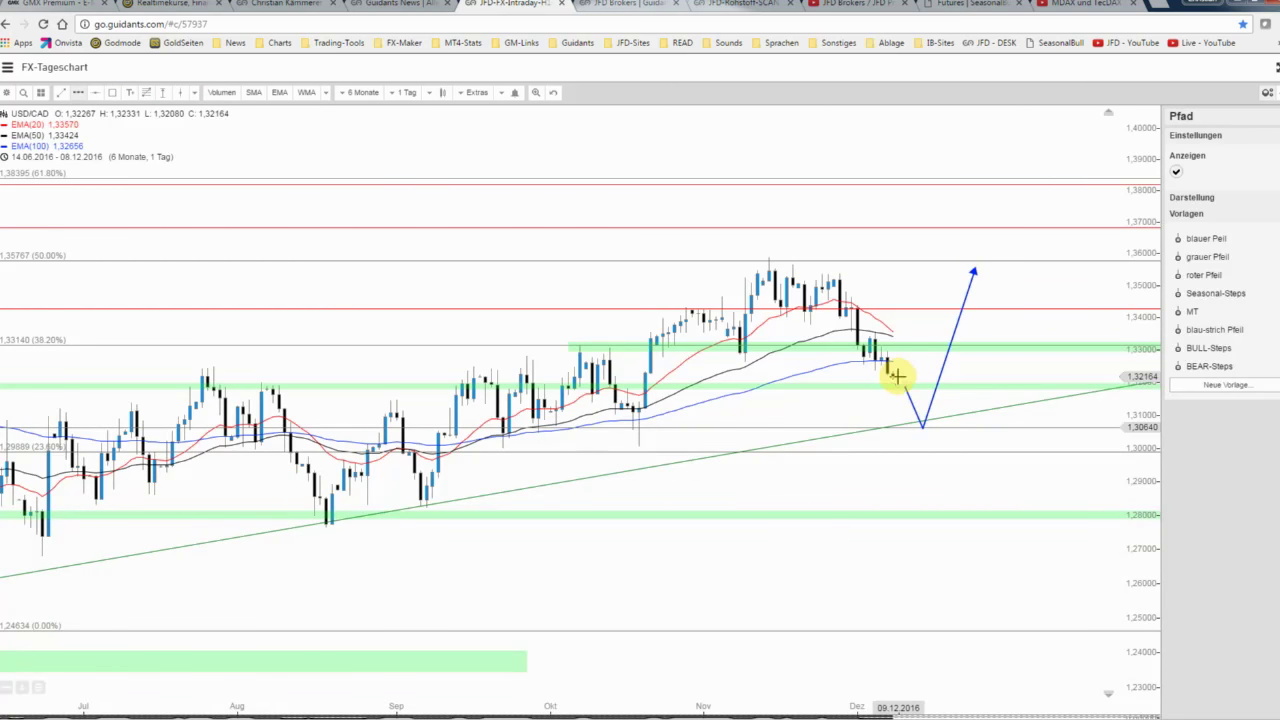
{"action": "left_click", "coordinate": [922, 308]}
{"action": "left_click", "coordinate": [928, 344]}
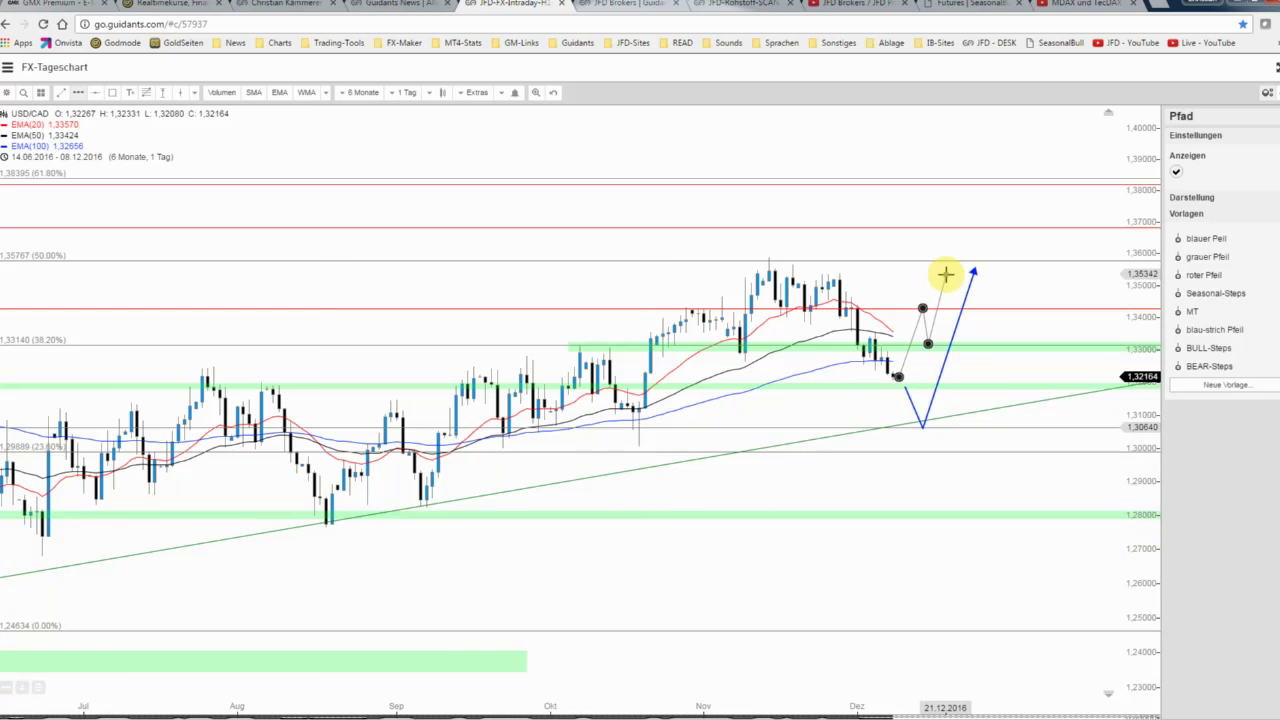
{"action": "double_click", "coordinate": [945, 274]}
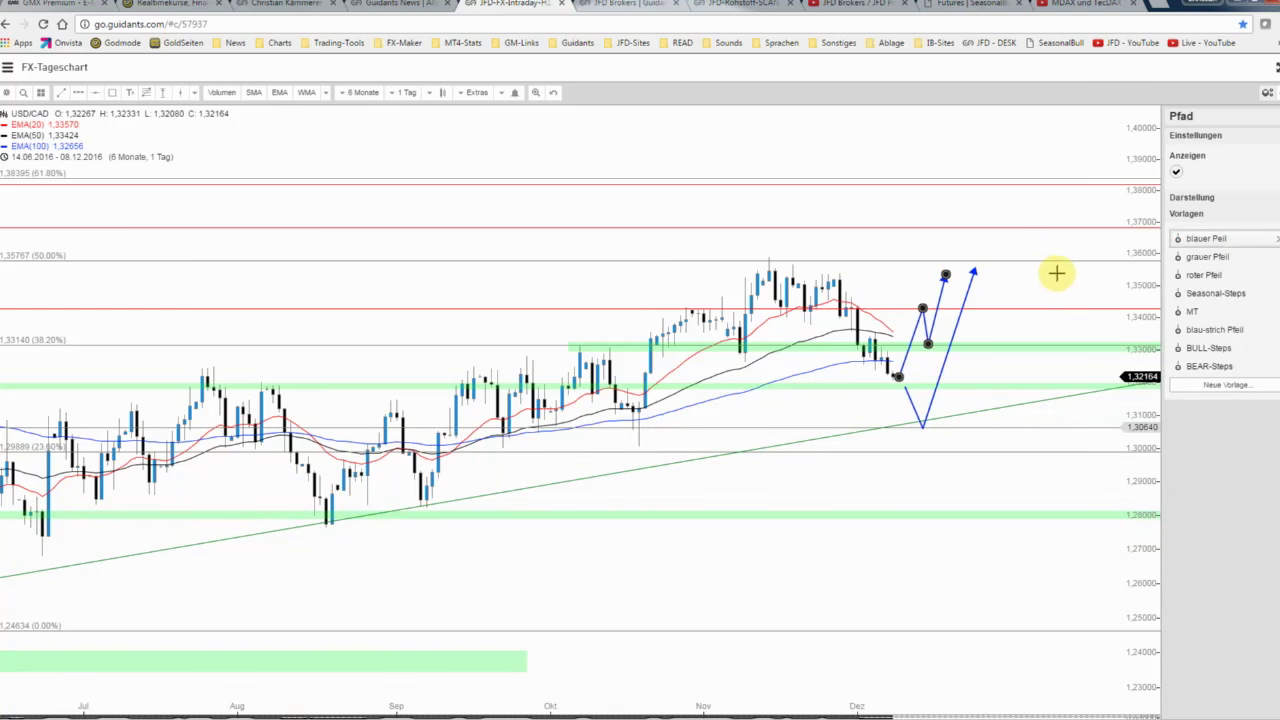
{"action": "left_click", "coordinate": [1224, 331]}
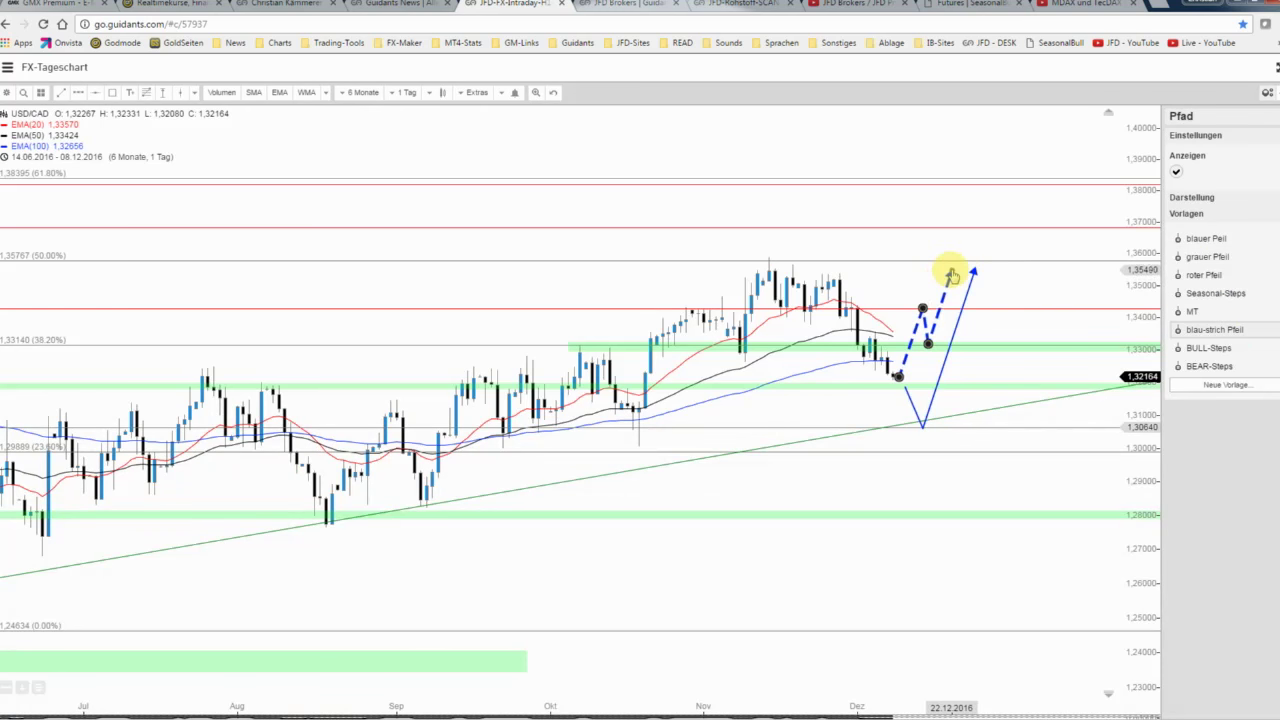
{"action": "left_click", "coordinate": [908, 277]}
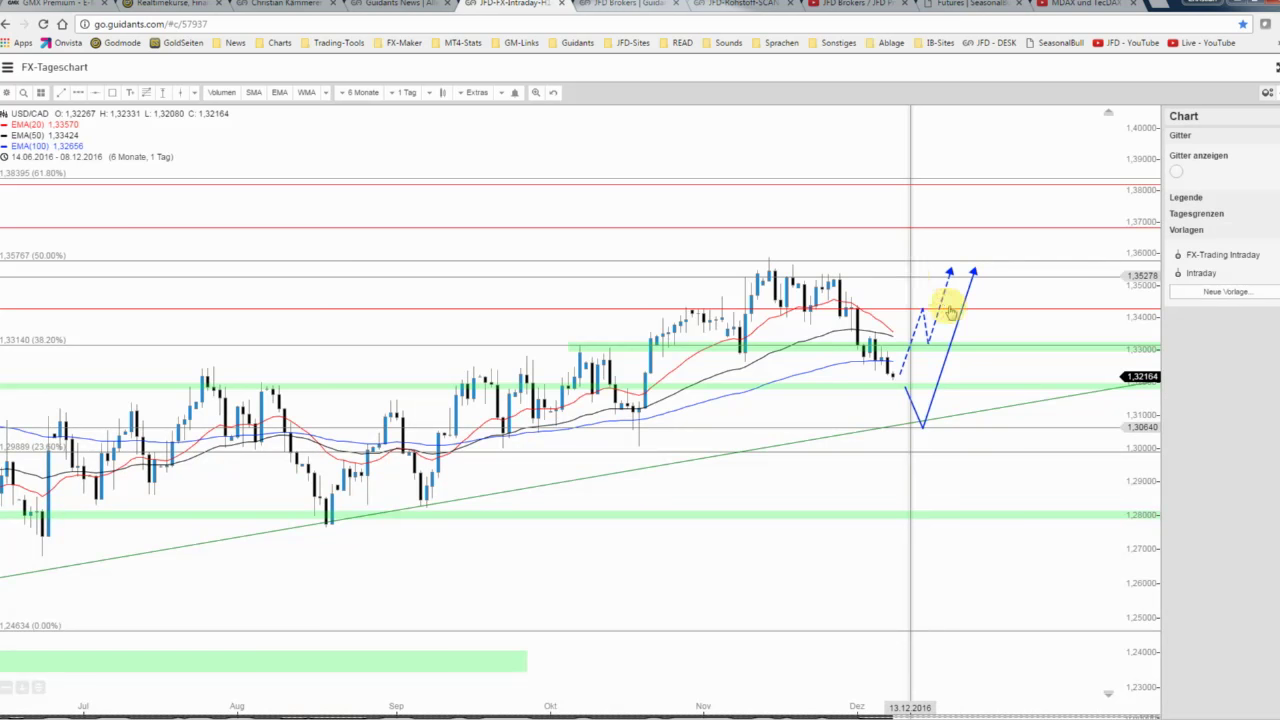
Step: Make the V-shaped dip arrow dashed with the blau-strich Pfeil template
{"action": "left_click", "coordinate": [958, 322]}
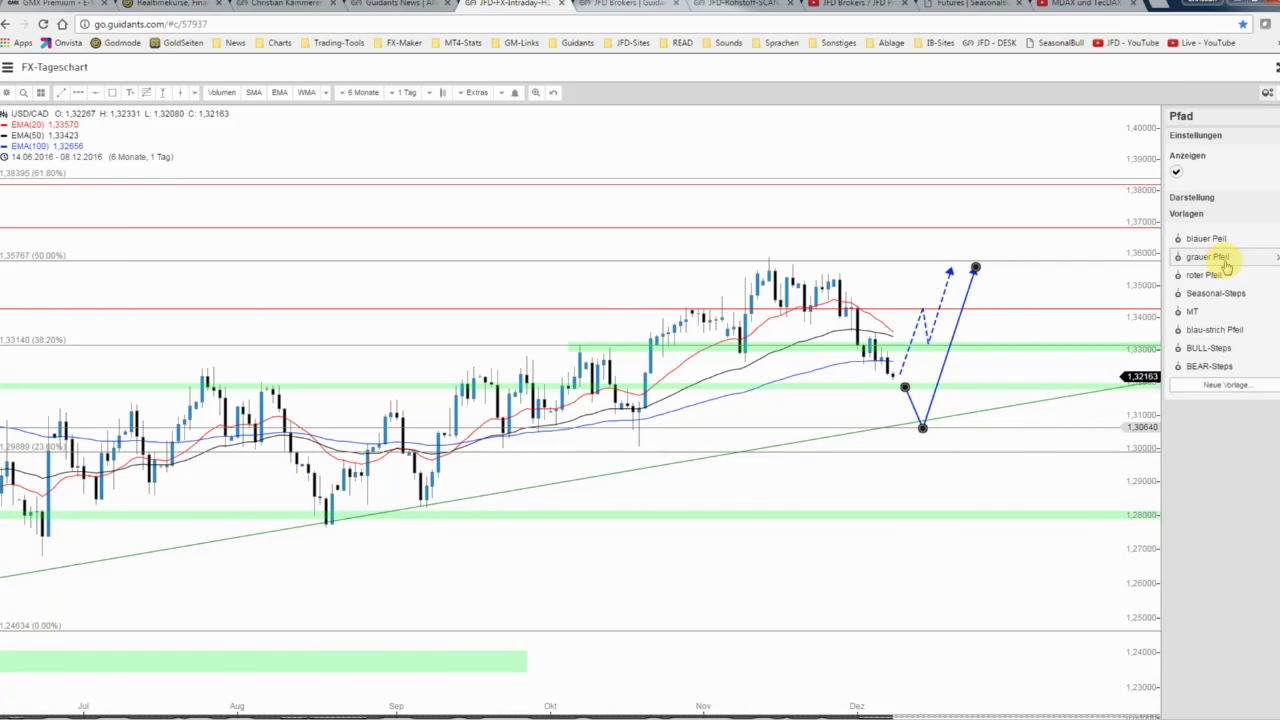
{"action": "left_click", "coordinate": [1226, 329]}
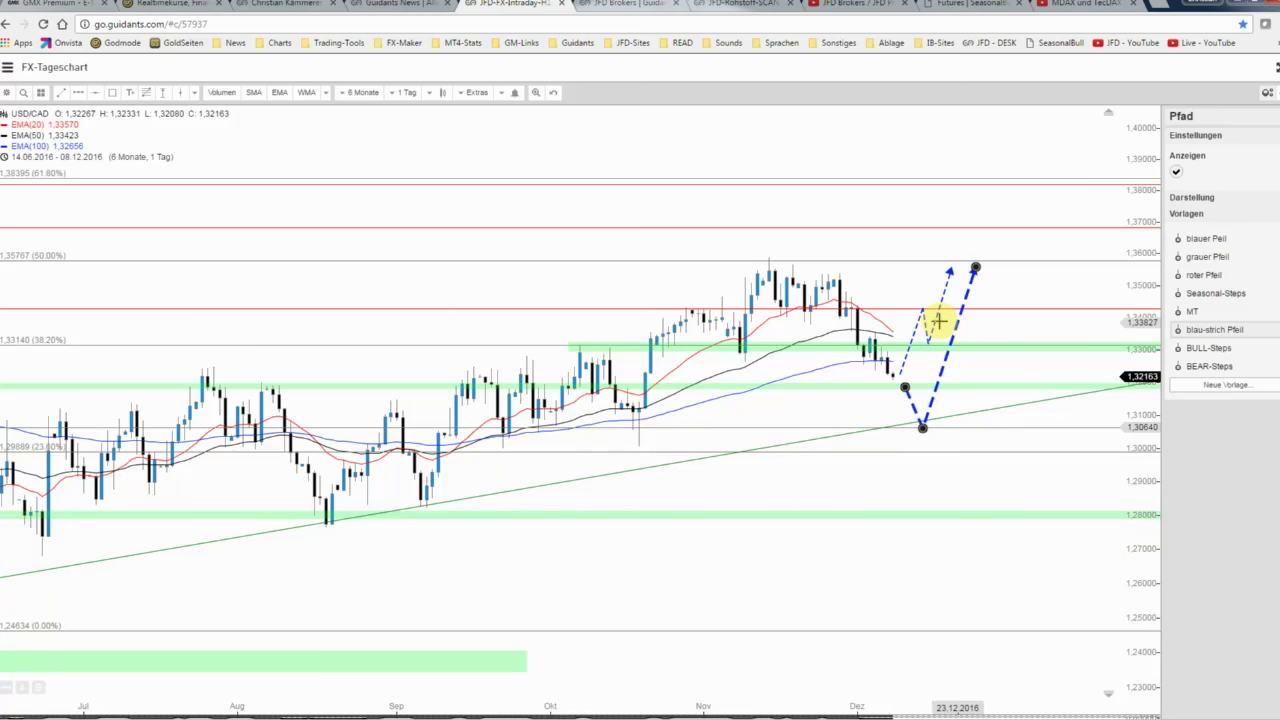
{"action": "left_click", "coordinate": [1037, 296]}
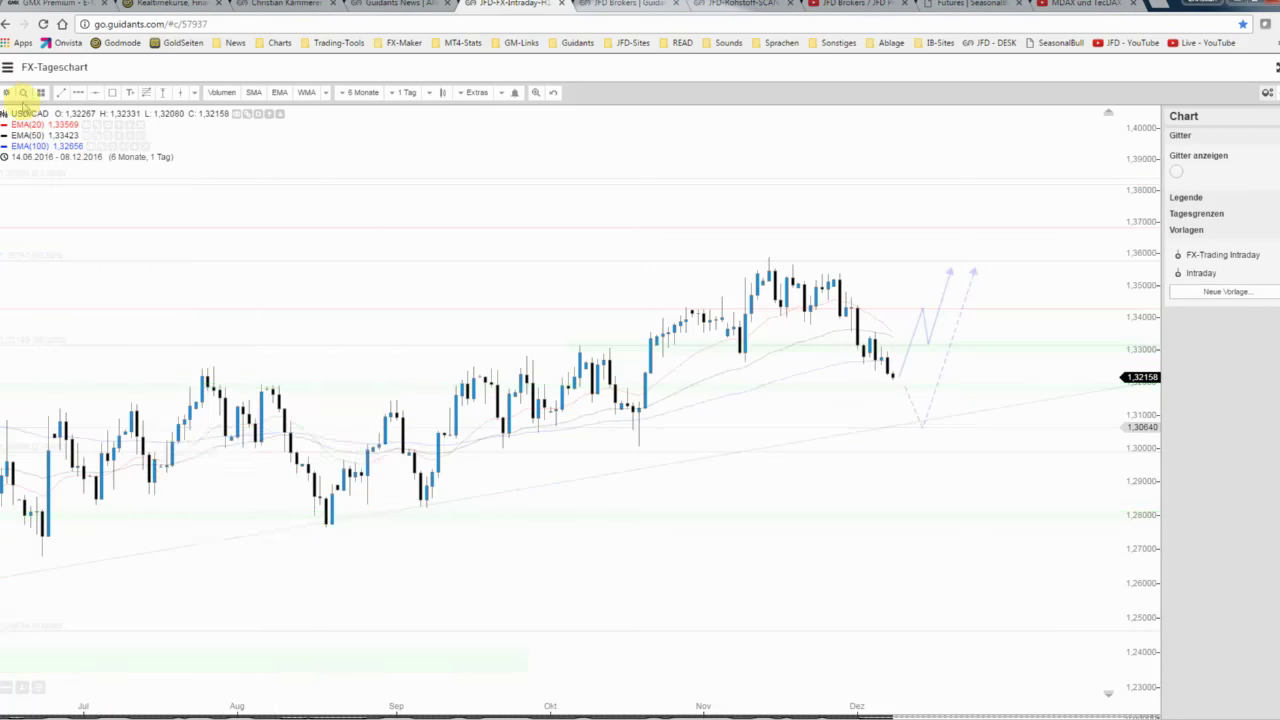
Step: Save the daily chart, switch the seasonality market to USDCAD-7-22, then move aside and close the window
{"action": "left_click", "coordinate": [6, 92]}
{"action": "left_click", "coordinate": [20, 129]}
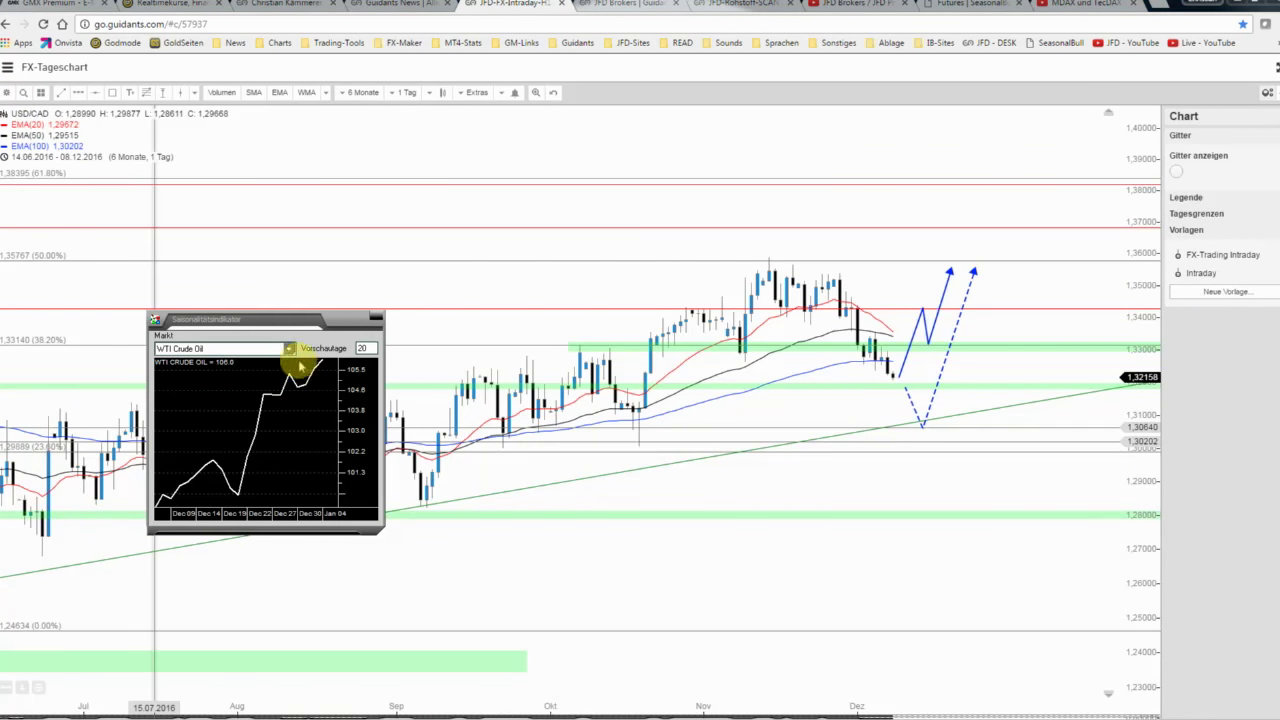
{"action": "left_click", "coordinate": [290, 350]}
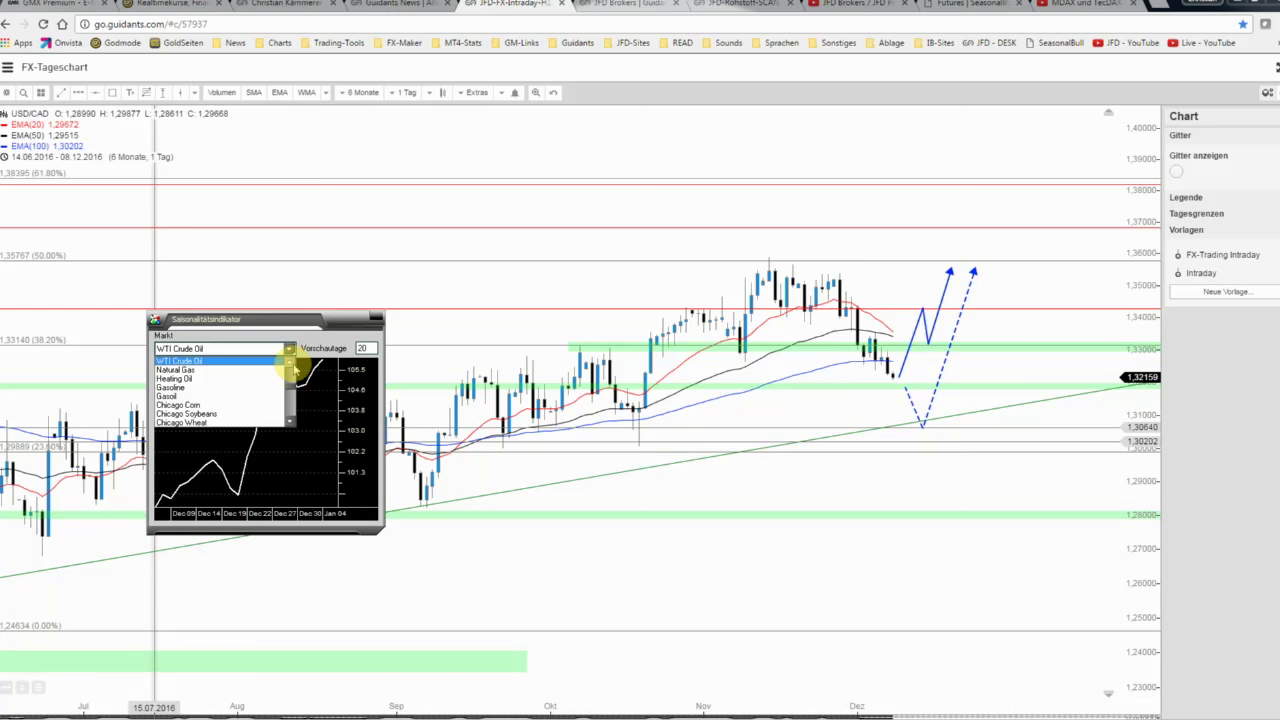
{"action": "scroll", "coordinate": [293, 368], "scroll_direction": "up", "scroll_amount": 3}
{"action": "left_click", "coordinate": [292, 365]}
{"action": "left_click", "coordinate": [292, 365]}
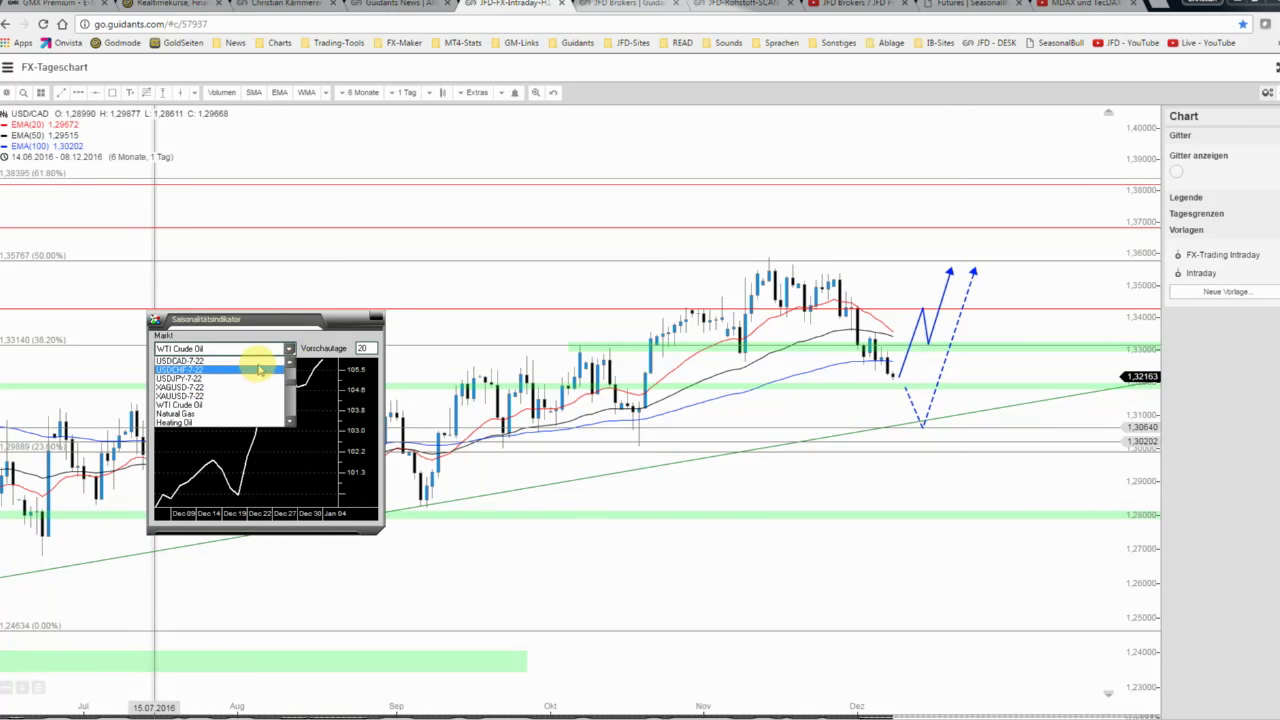
{"action": "left_click", "coordinate": [257, 362]}
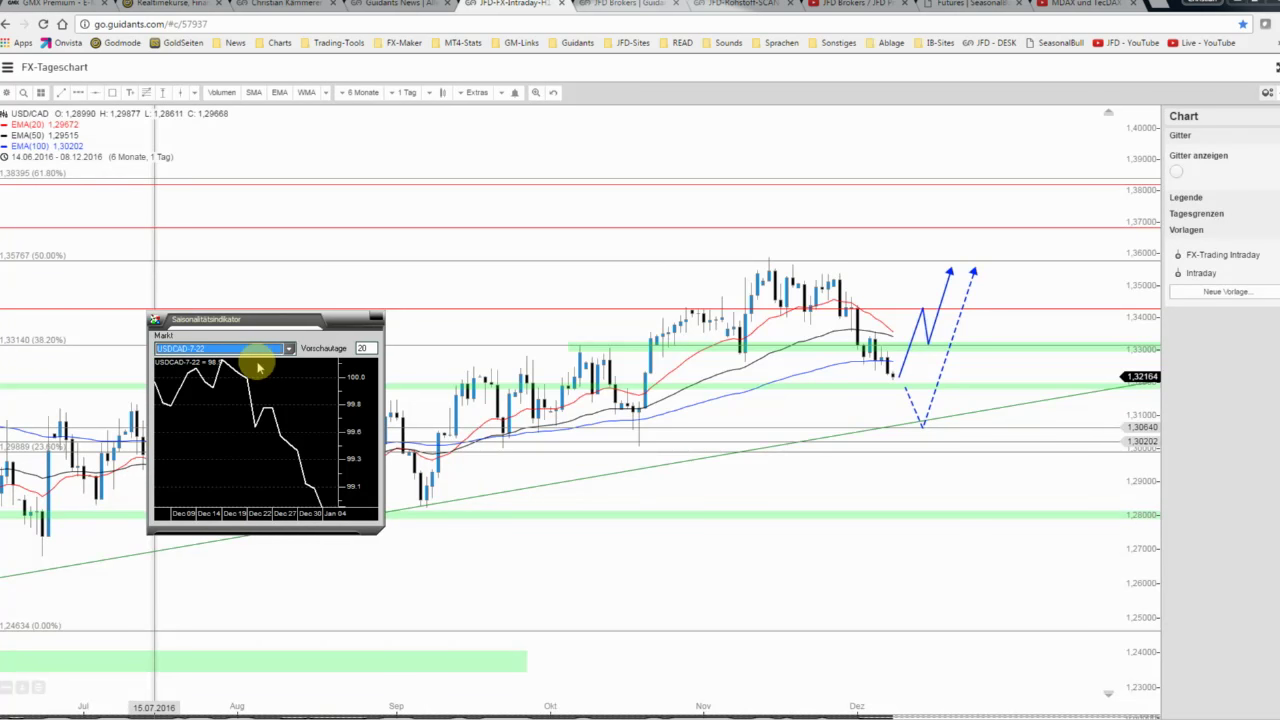
{"action": "mouse_move", "coordinate": [267, 325]}
{"action": "left_mouse_down"}
{"action": "mouse_move", "coordinate": [874, 427]}
{"action": "mouse_move", "coordinate": [785, 422]}
{"action": "left_mouse_up"}
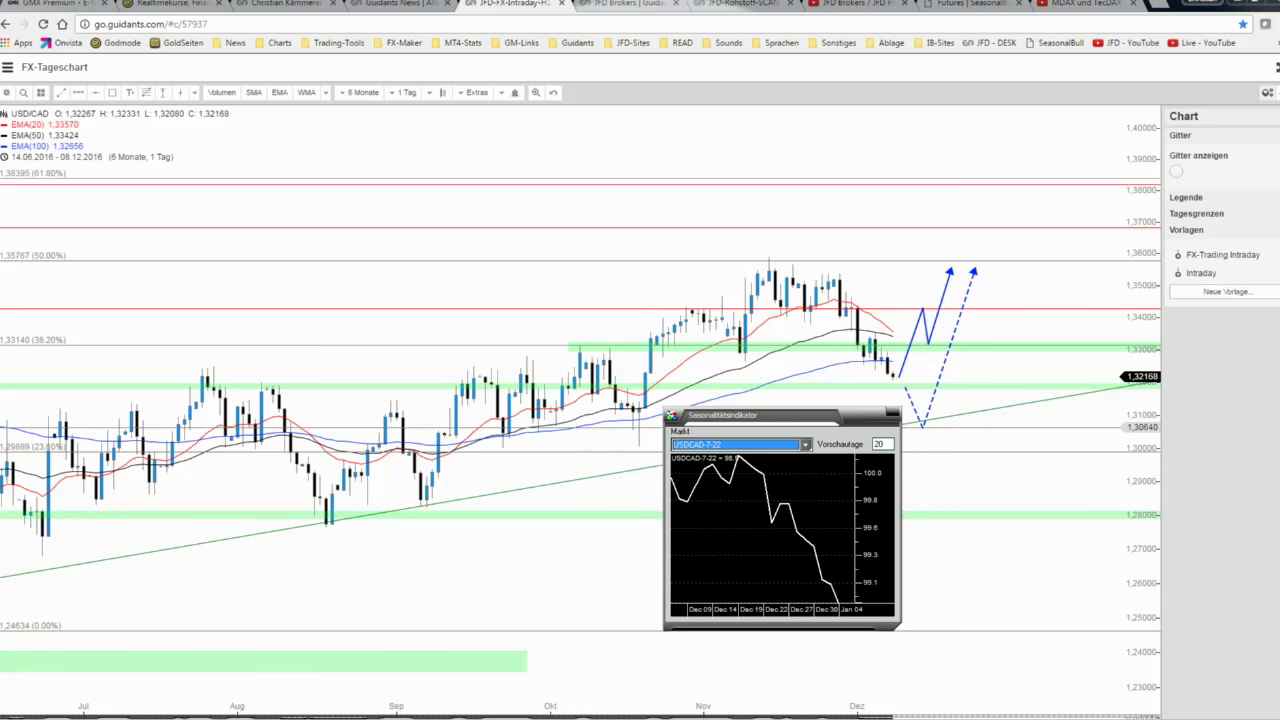
{"action": "left_click", "coordinate": [783, 163]}
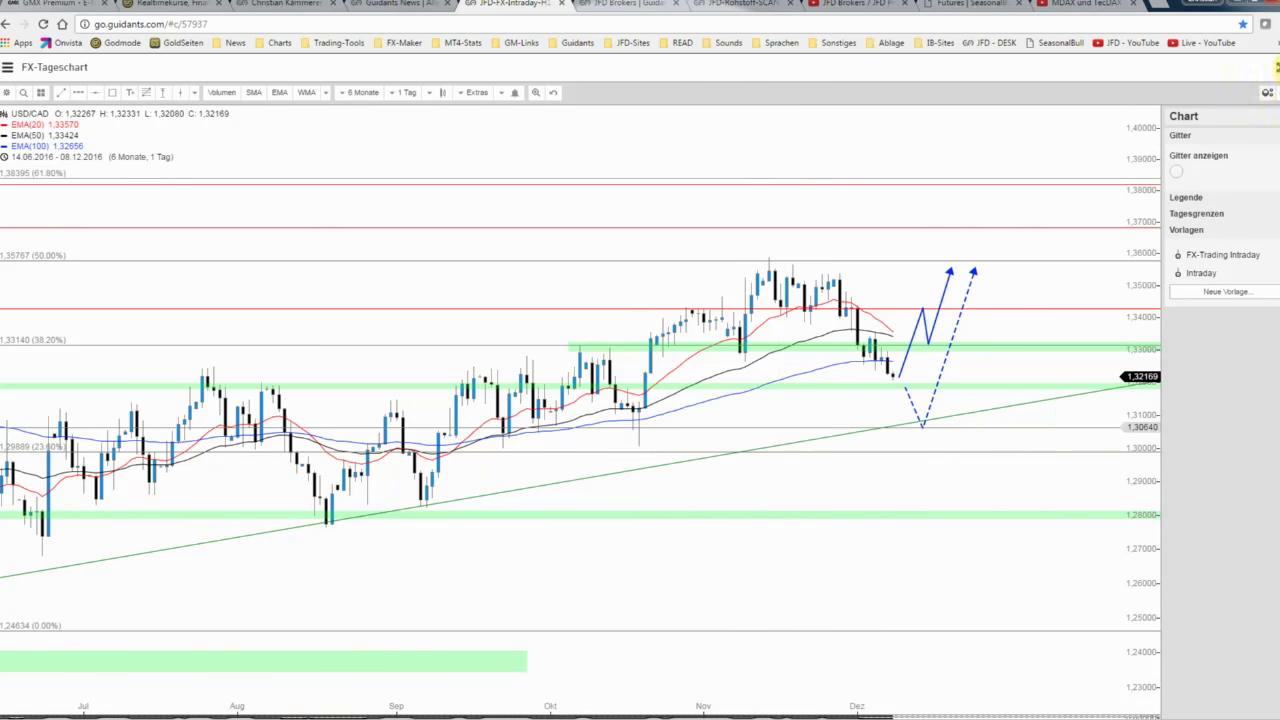
Step: Maximize the FX-Stundenchart panel and zoom to about one month of 4-hour USD/CAD candles
{"action": "left_click", "coordinate": [1276, 67]}
{"action": "left_click", "coordinate": [665, 100]}
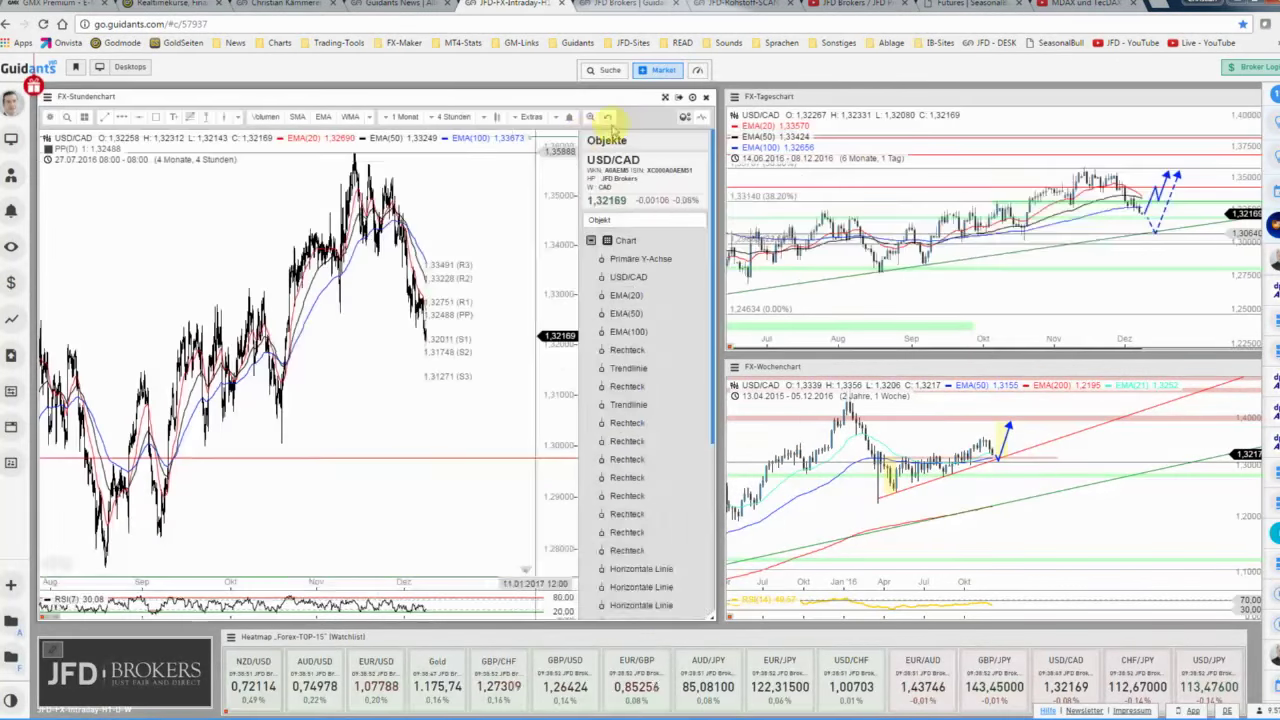
{"action": "left_click", "coordinate": [665, 100]}
{"action": "scroll", "coordinate": [899, 424], "scroll_direction": "up", "scroll_amount": 5}
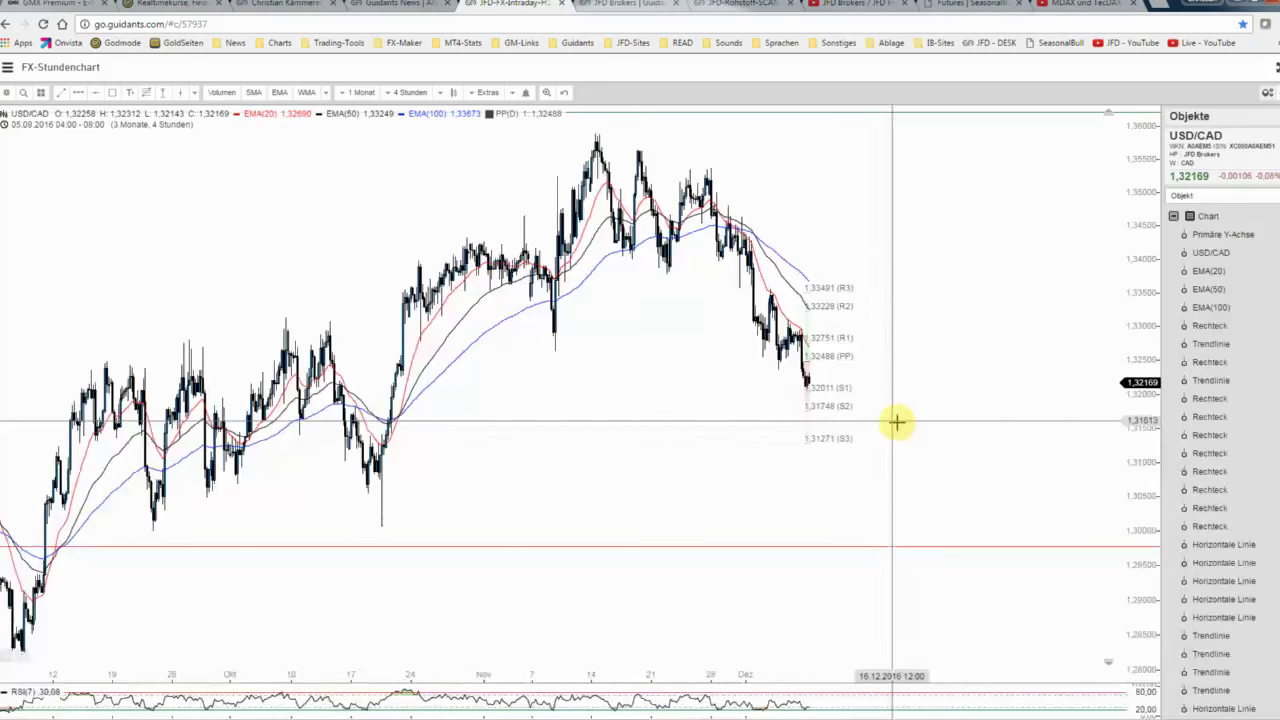
{"action": "scroll", "coordinate": [899, 424], "scroll_direction": "up", "scroll_amount": 3}
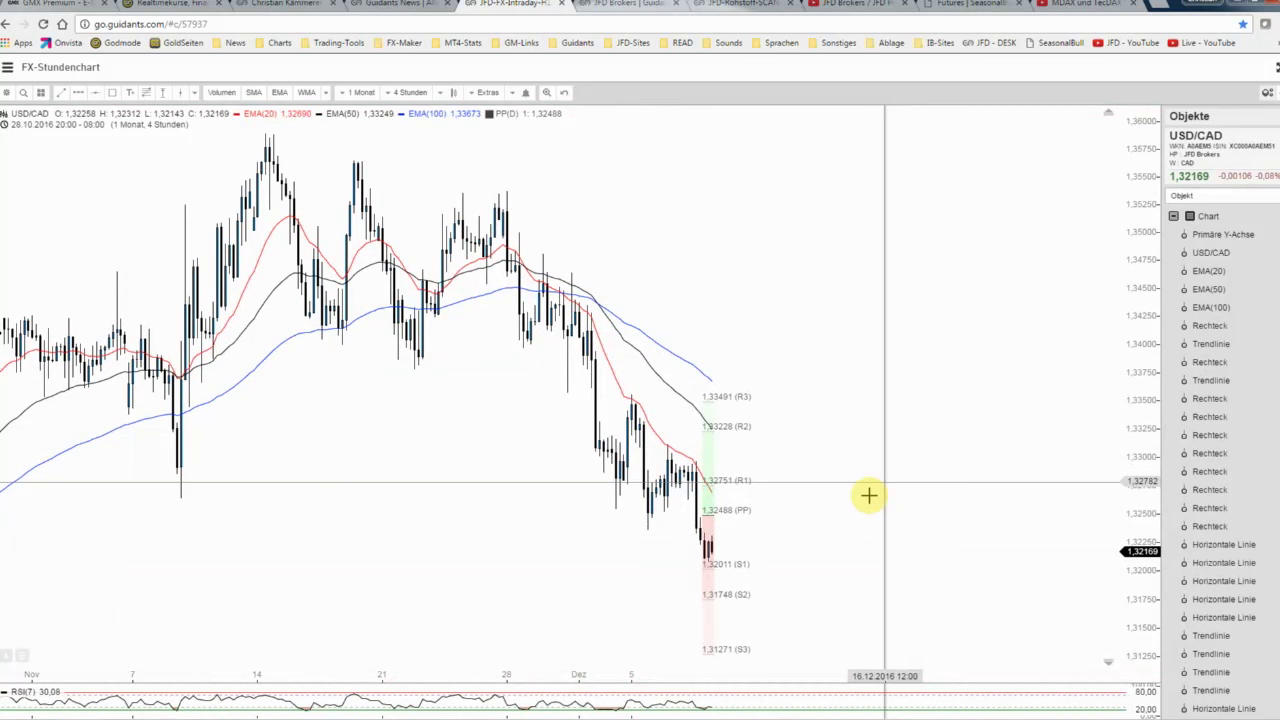
{"action": "scroll", "coordinate": [868, 494], "scroll_direction": "down", "scroll_amount": 2}
{"action": "scroll", "coordinate": [868, 494], "scroll_direction": "up", "scroll_amount": 2}
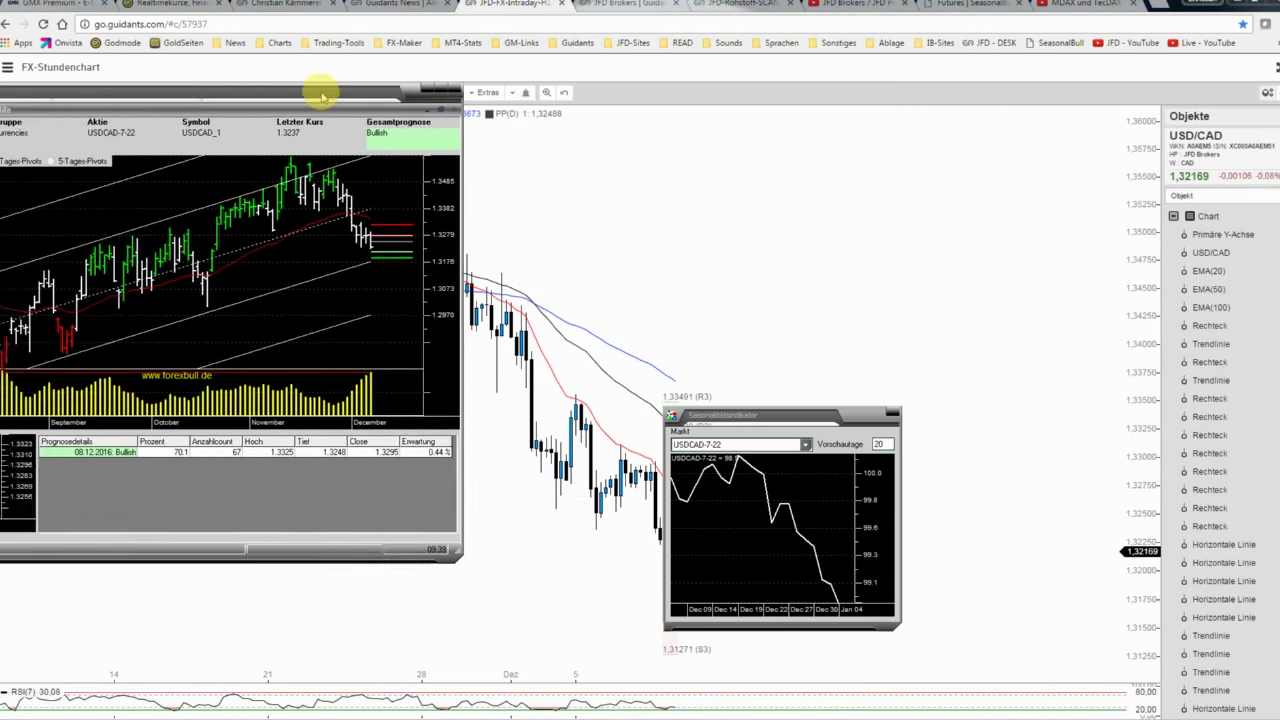
Step: Place the ForexBull USDCAD-7-22 forecast beside the seasonality window, upper right over the hourly chart
{"action": "left_click_drag", "start_coordinate": [323, 94], "coordinate": [418, 178]}
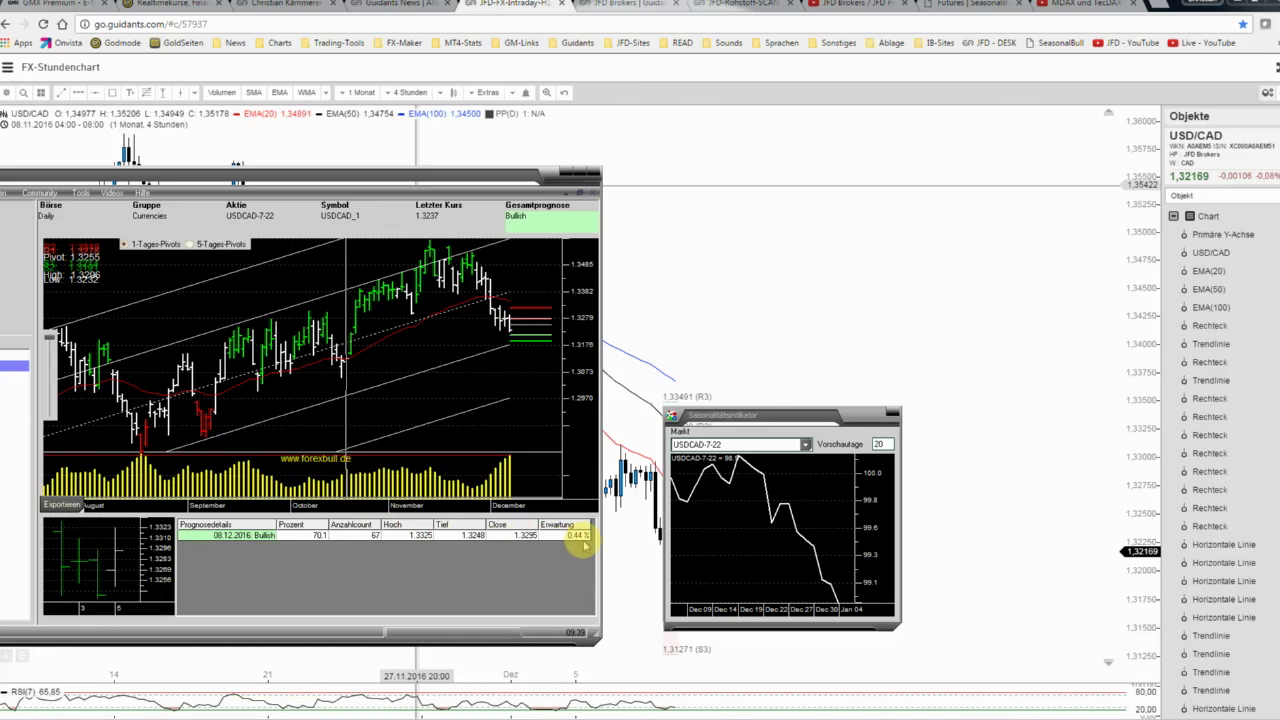
{"action": "left_click_drag", "start_coordinate": [746, 430], "coordinate": [878, 217]}
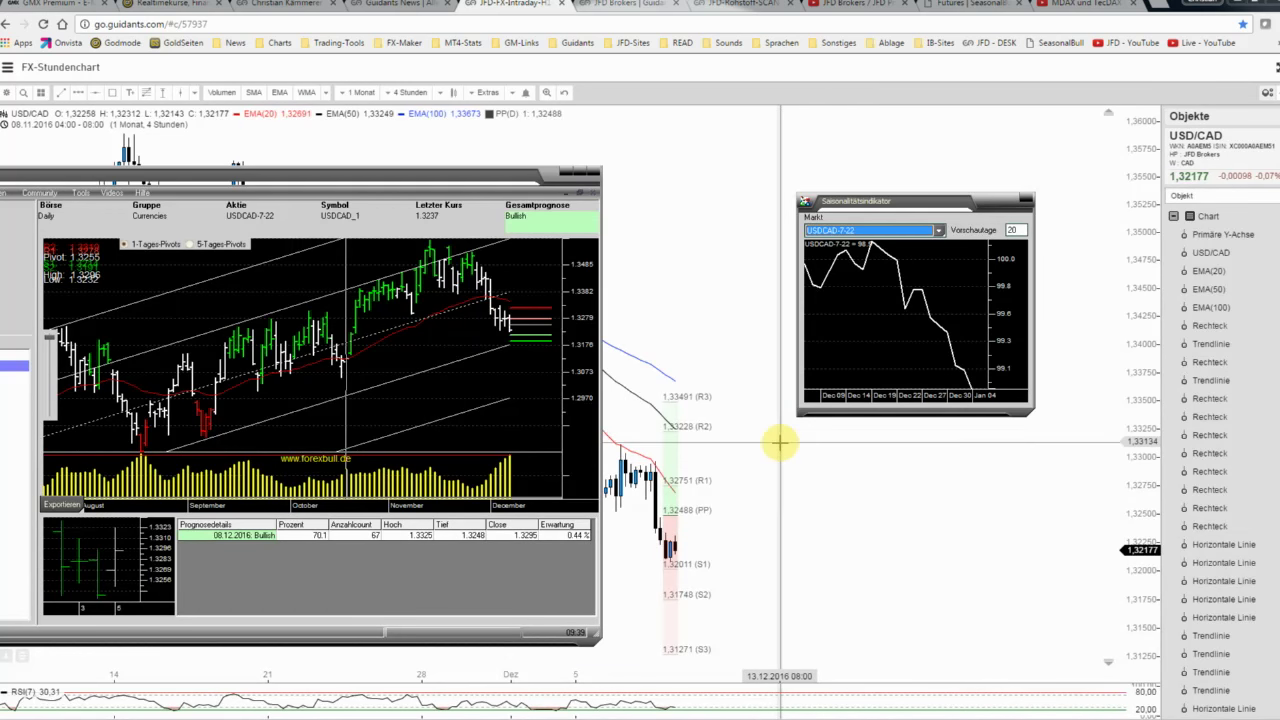
{"action": "left_click", "coordinate": [775, 455]}
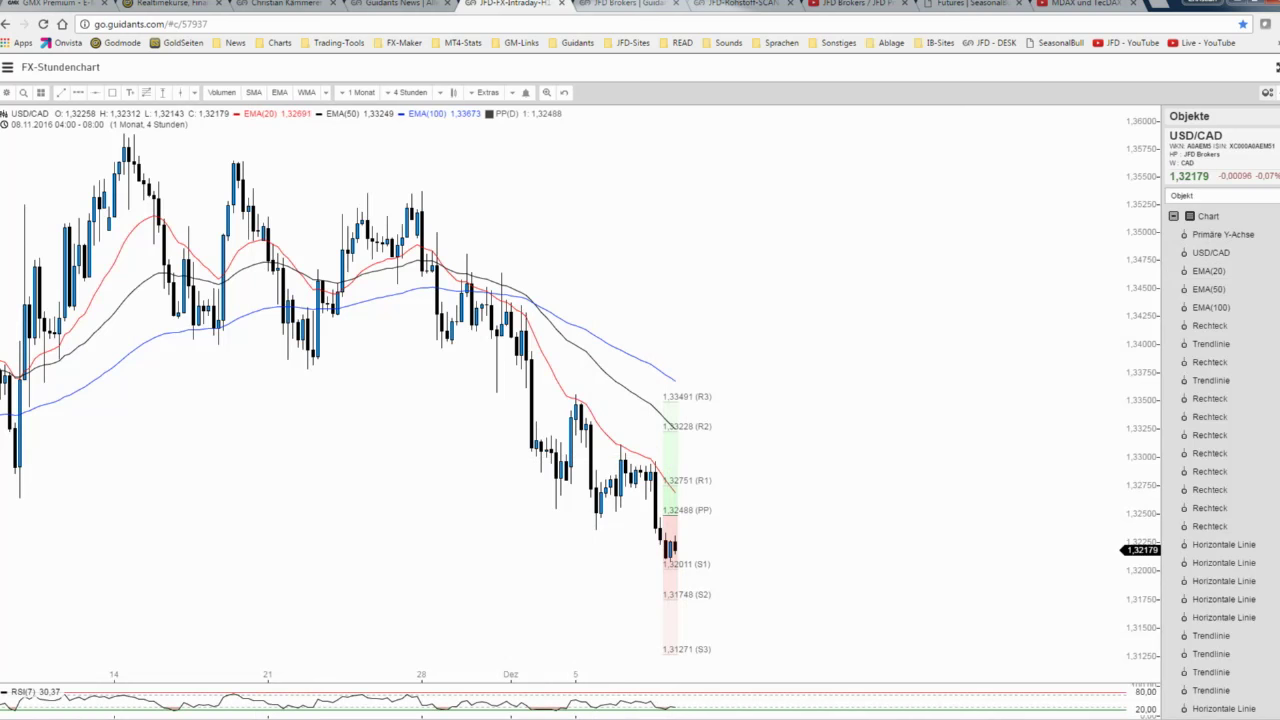
{"action": "key", "text": "alt+Tab"}
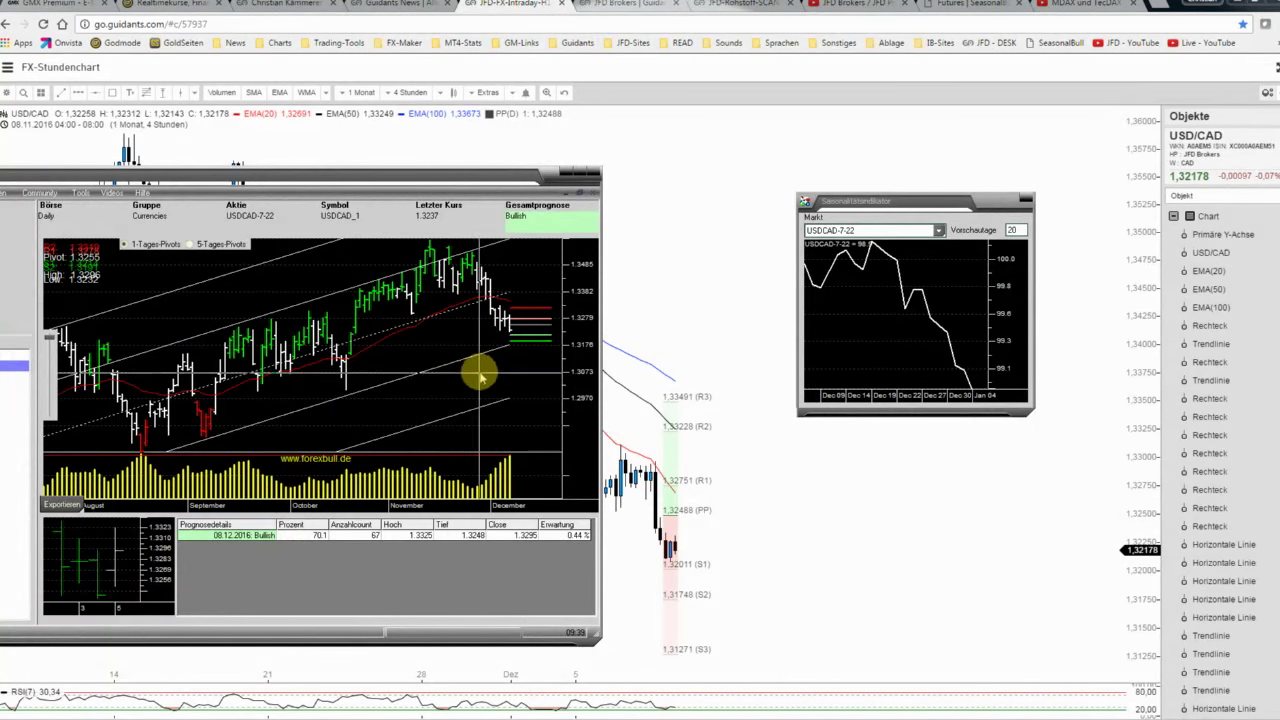
{"action": "left_click_drag", "start_coordinate": [457, 175], "coordinate": [615, 149]}
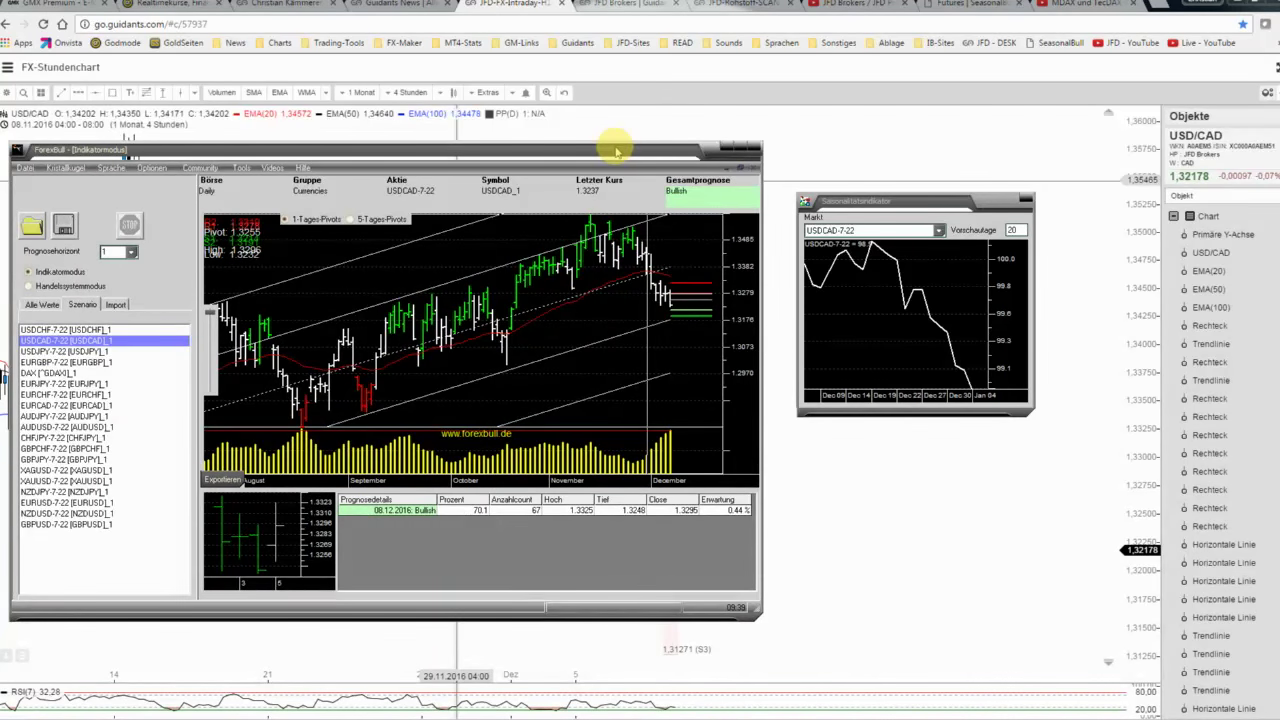